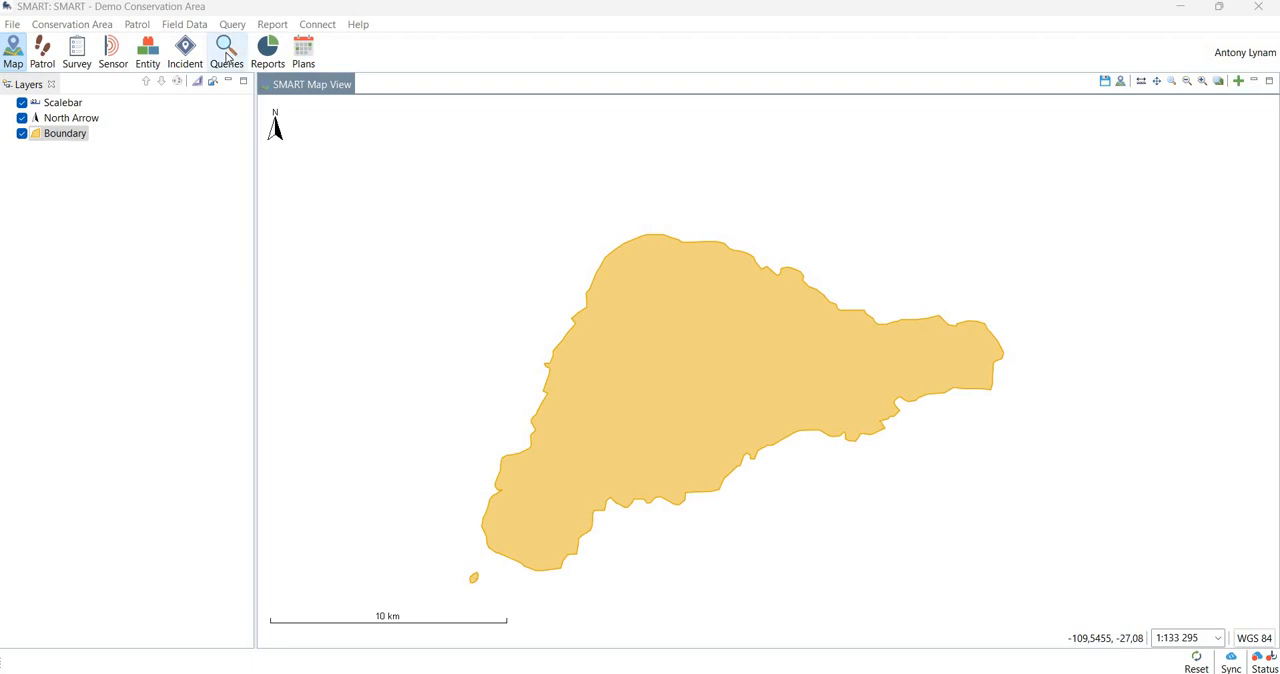
- Open the 2_2_2_Weapons_and_Gear_Detail query from the Queries for Report folder in the query area
{"action": "left_click", "coordinate": [227, 57]}
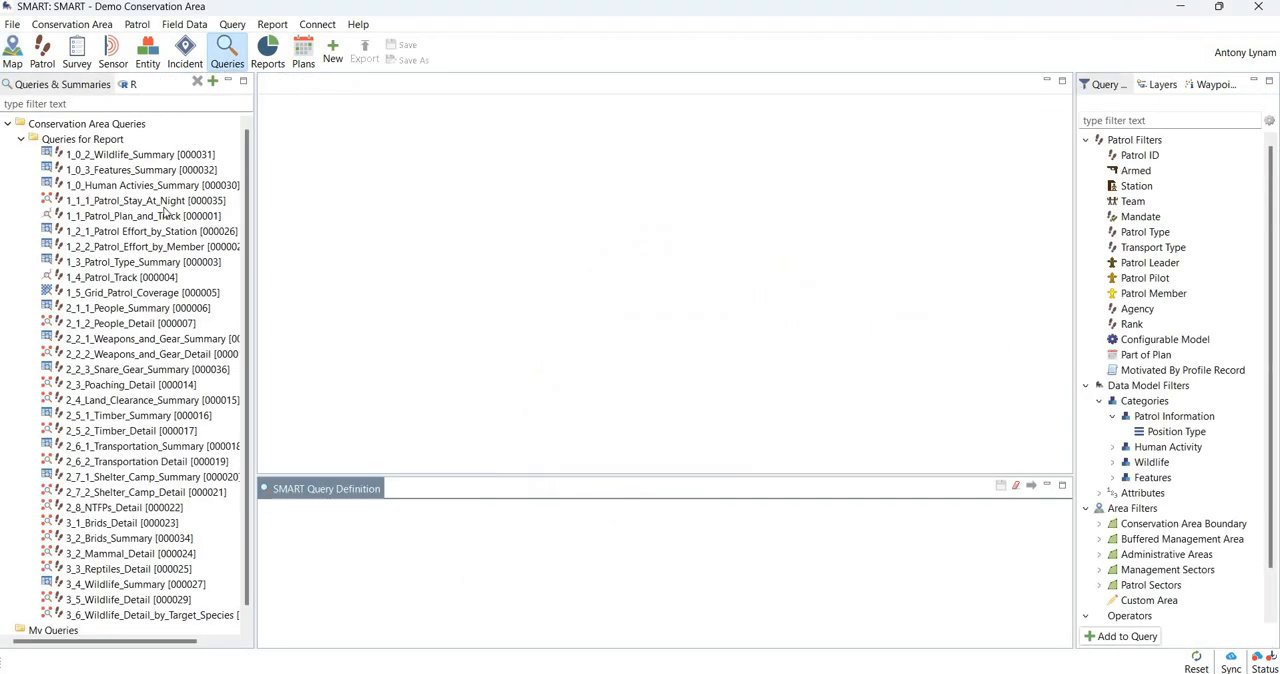
{"action": "left_click", "coordinate": [20, 140]}
{"action": "left_click", "coordinate": [20, 140]}
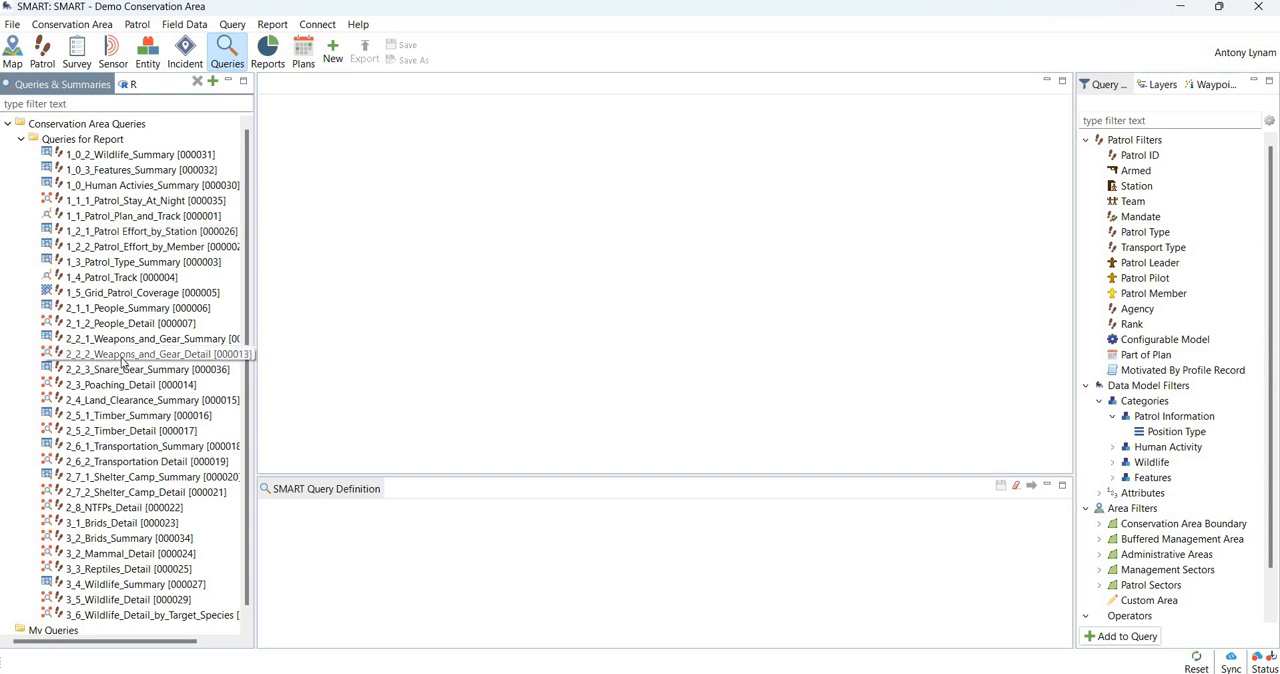
{"action": "double_click", "coordinate": [121, 357]}
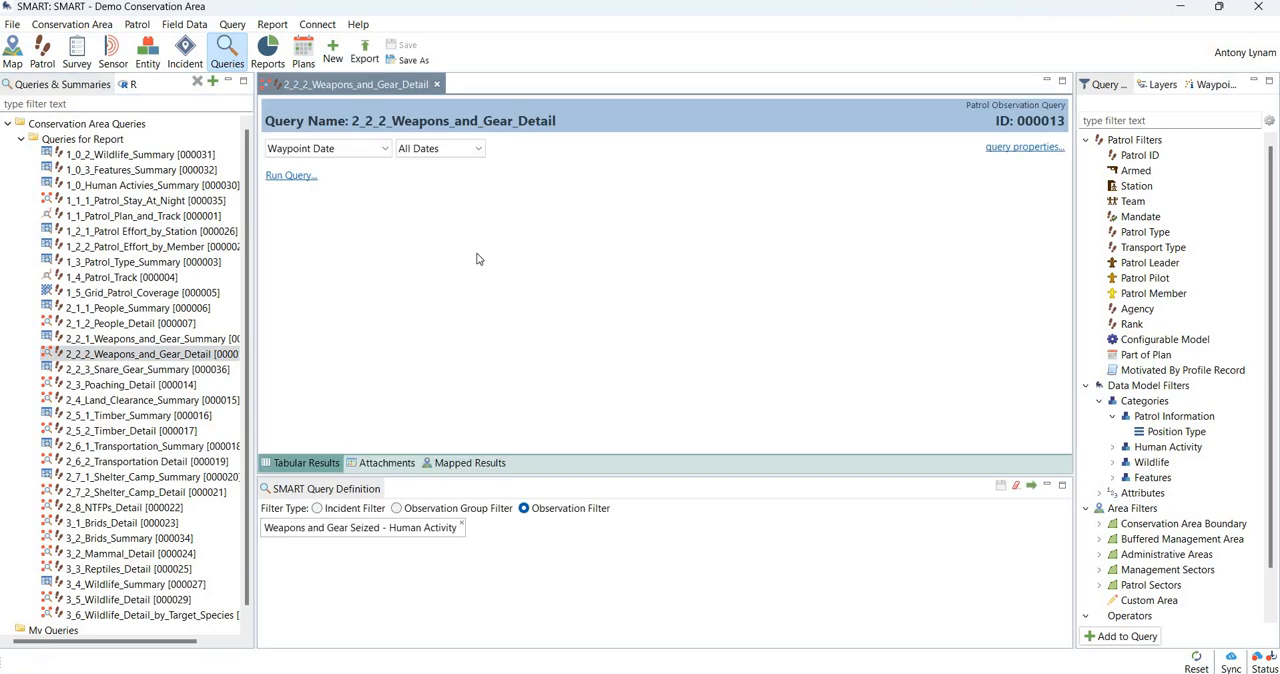
- Run the weapons and gear query for all dates and view its attachments and mapped results
{"action": "left_click", "coordinate": [480, 152]}
{"action": "left_click", "coordinate": [481, 150]}
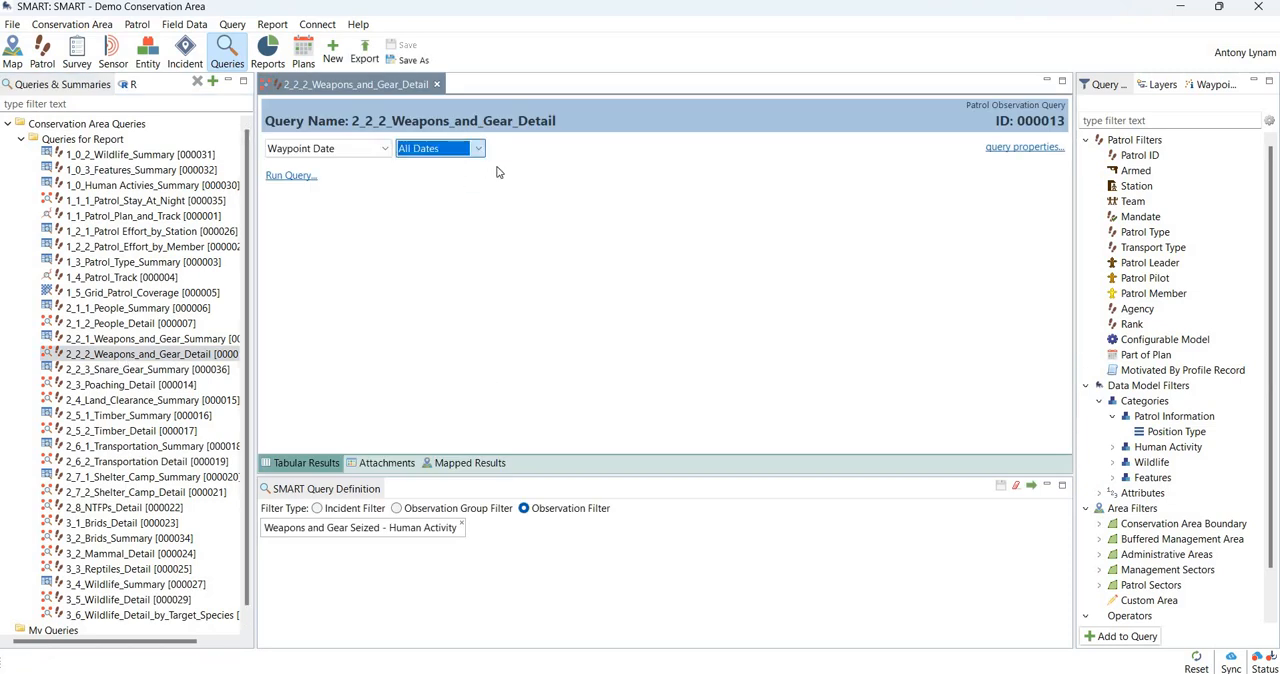
{"action": "left_click", "coordinate": [1032, 488]}
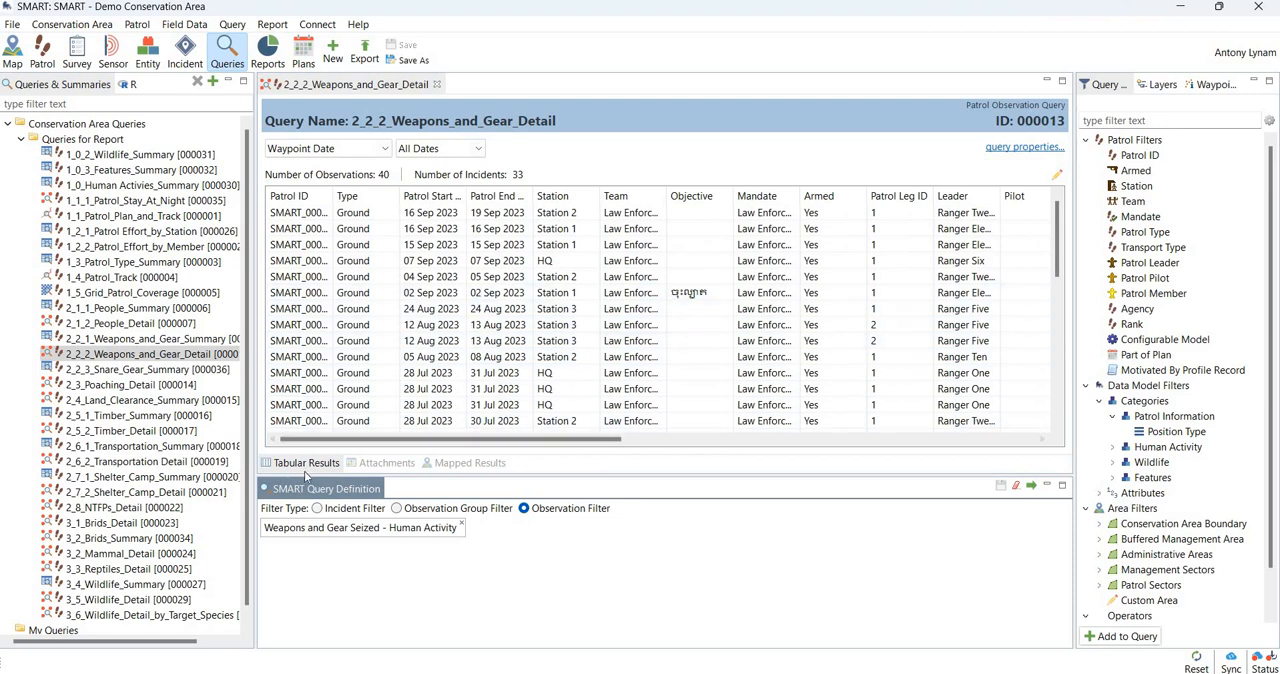
{"action": "left_click", "coordinate": [388, 464]}
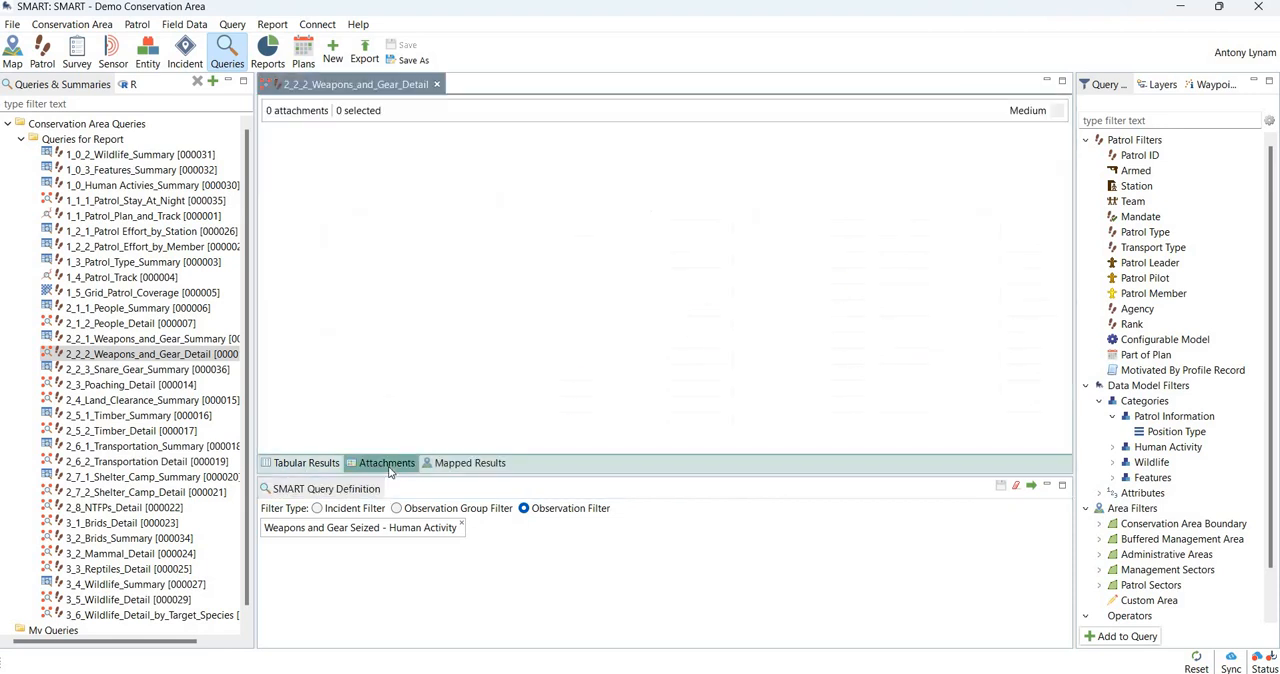
{"action": "left_click", "coordinate": [460, 466]}
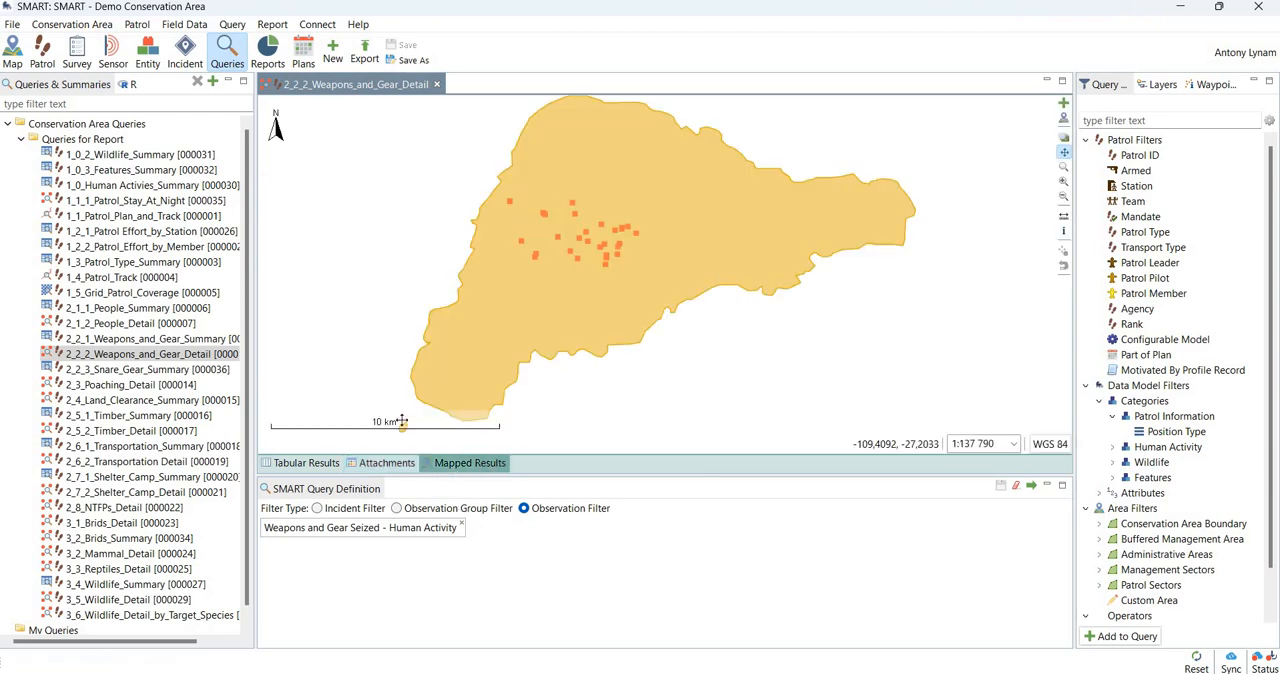
- Run the 1_1_1_Patrol_Stay_At_Night query directly from the query list by waypoint date for all dates, and close its results
{"action": "left_click", "coordinate": [145, 358]}
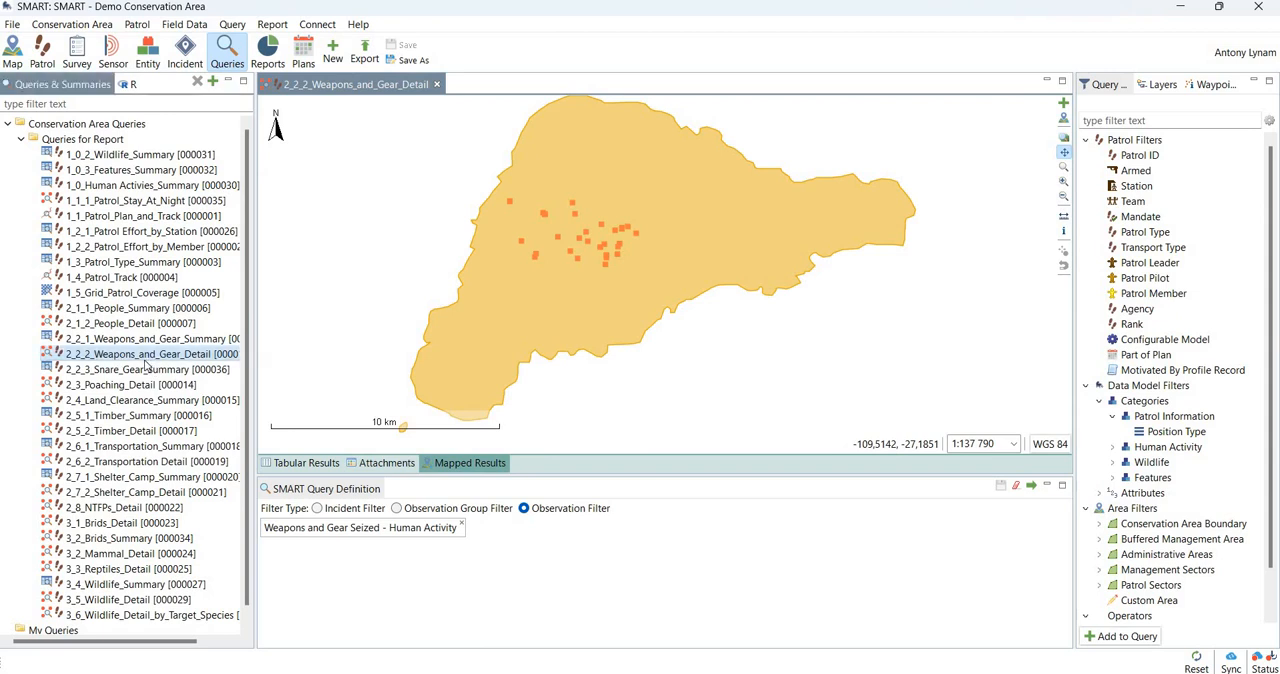
{"action": "right_click", "coordinate": [145, 364]}
{"action": "left_click", "coordinate": [137, 207]}
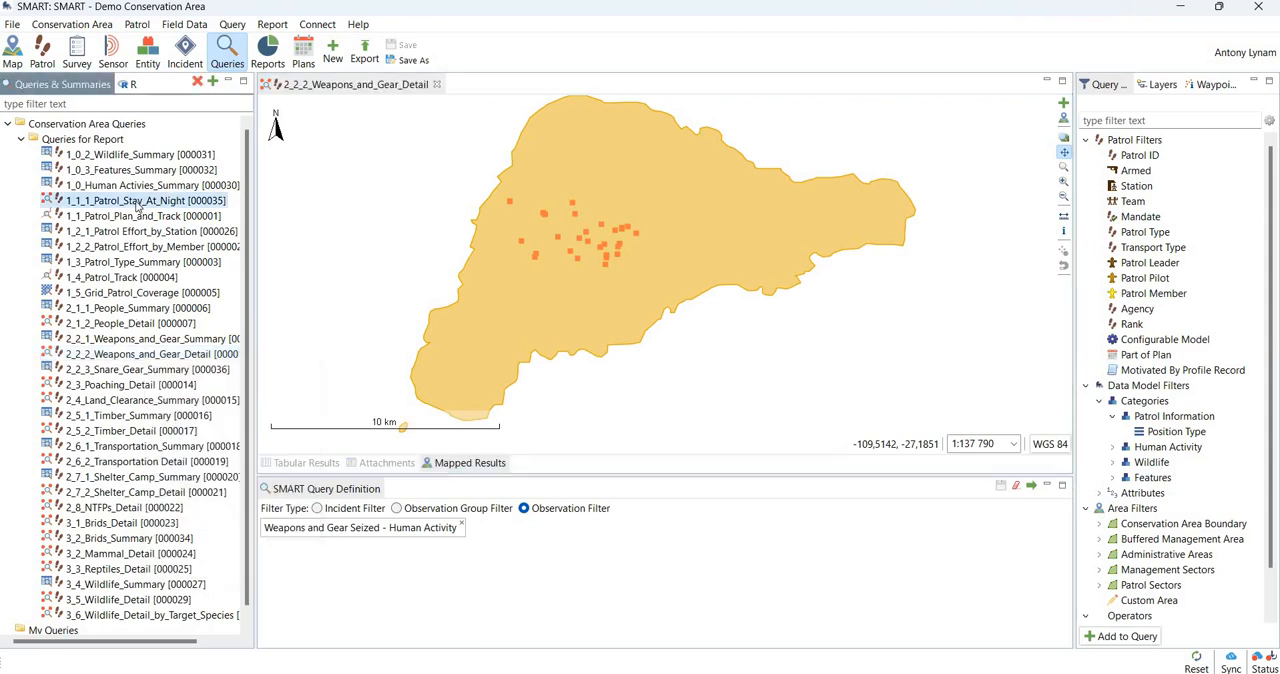
{"action": "right_click", "coordinate": [140, 204]}
{"action": "left_click", "coordinate": [191, 231]}
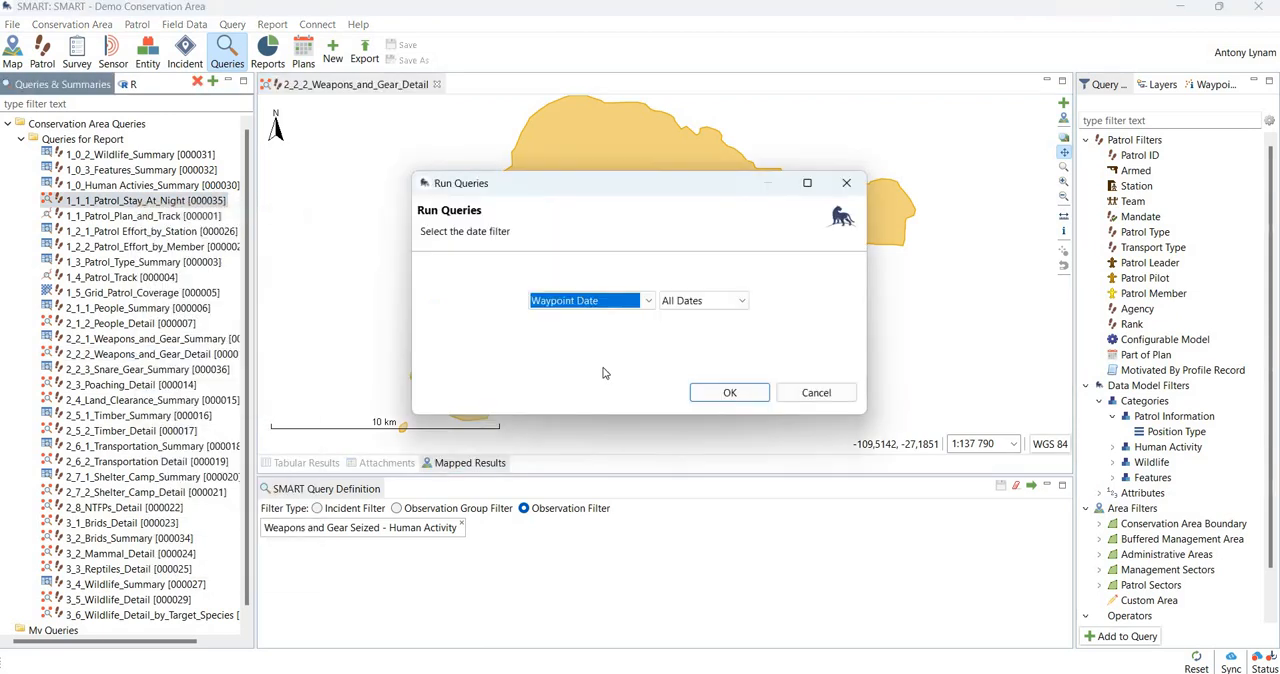
{"action": "left_click", "coordinate": [650, 302]}
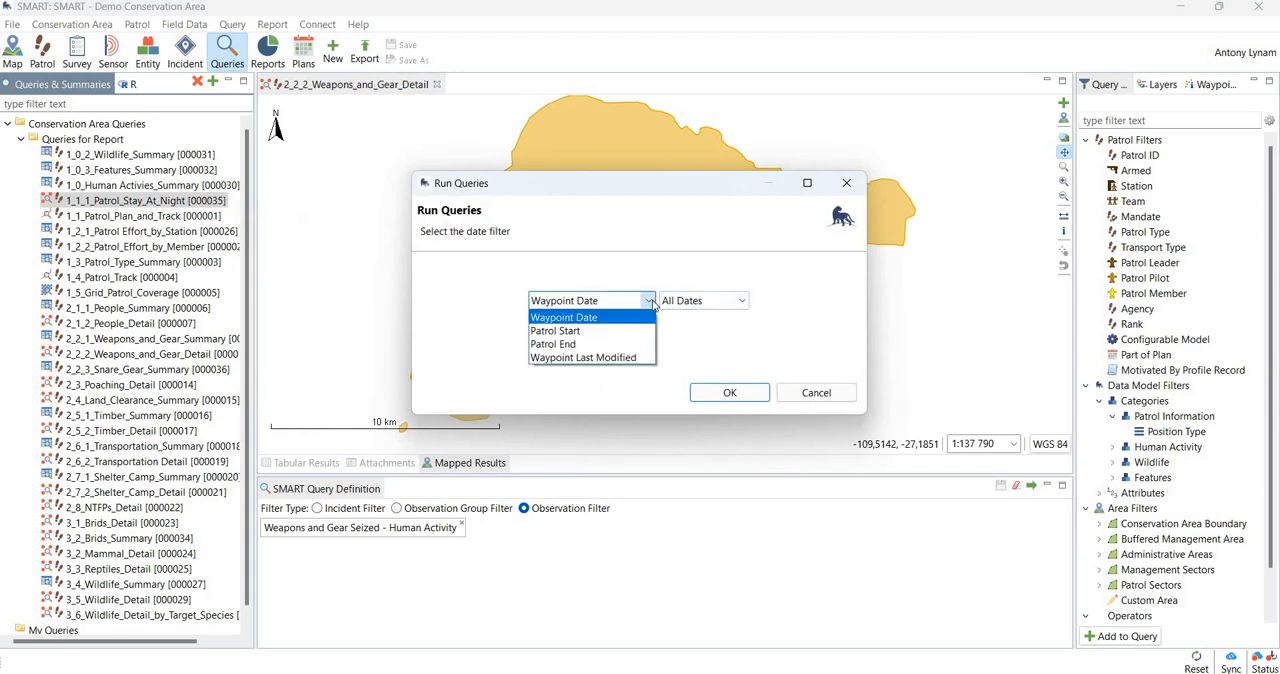
{"action": "left_click", "coordinate": [748, 390]}
{"action": "left_click", "coordinate": [737, 391]}
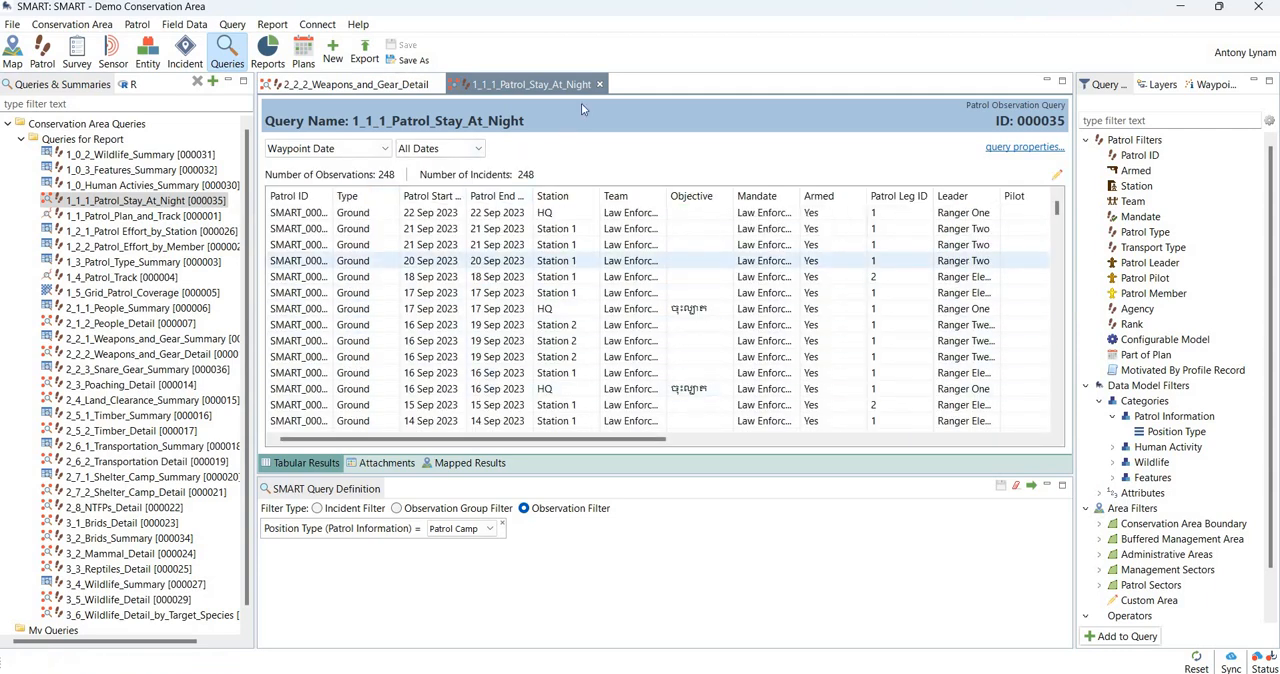
{"action": "left_click", "coordinate": [599, 85]}
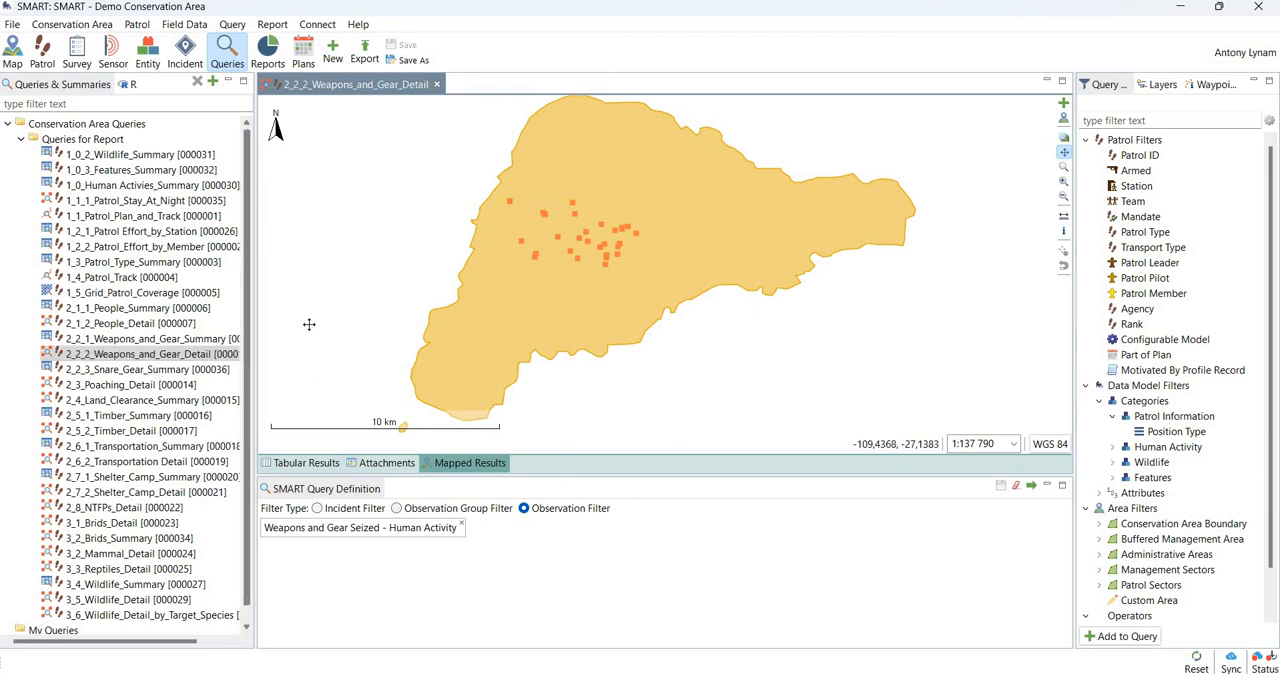
- Set up a run-and-export of the 2_2_2_Weapons_and_Gear_Detail query in Shapefile (*.shp) format, filtered by waypoint date for all dates
{"action": "right_click", "coordinate": [210, 362]}
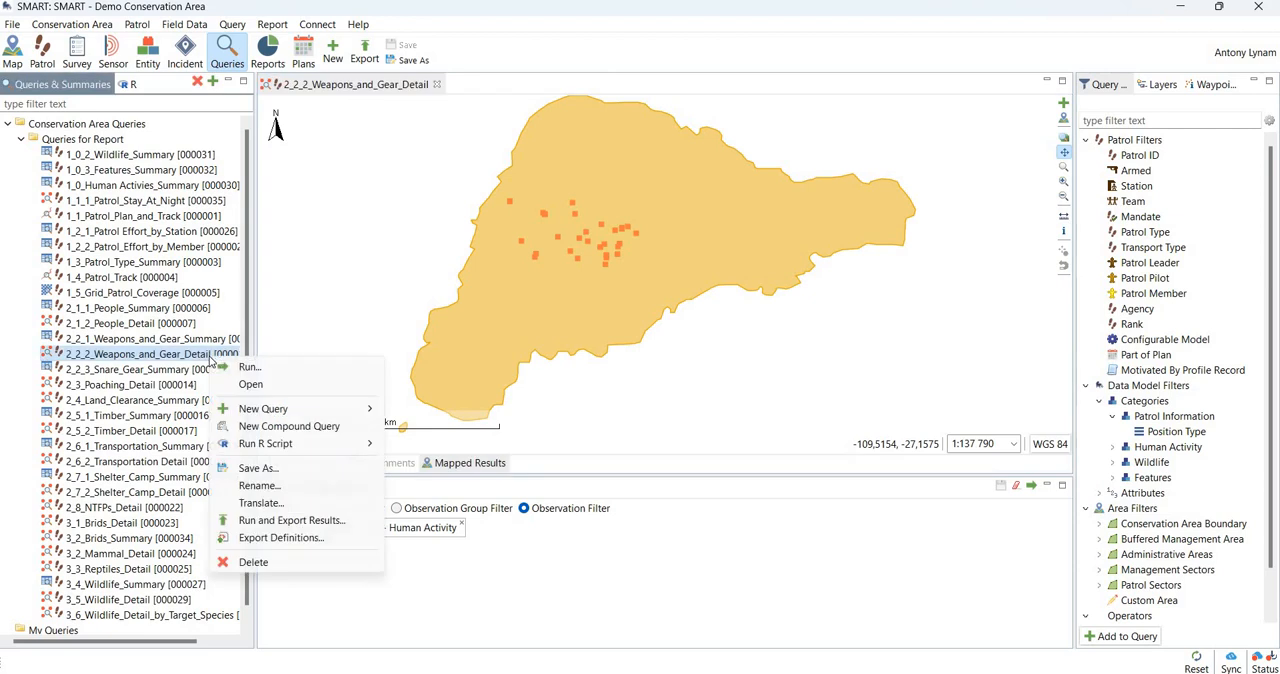
{"action": "left_click", "coordinate": [311, 522]}
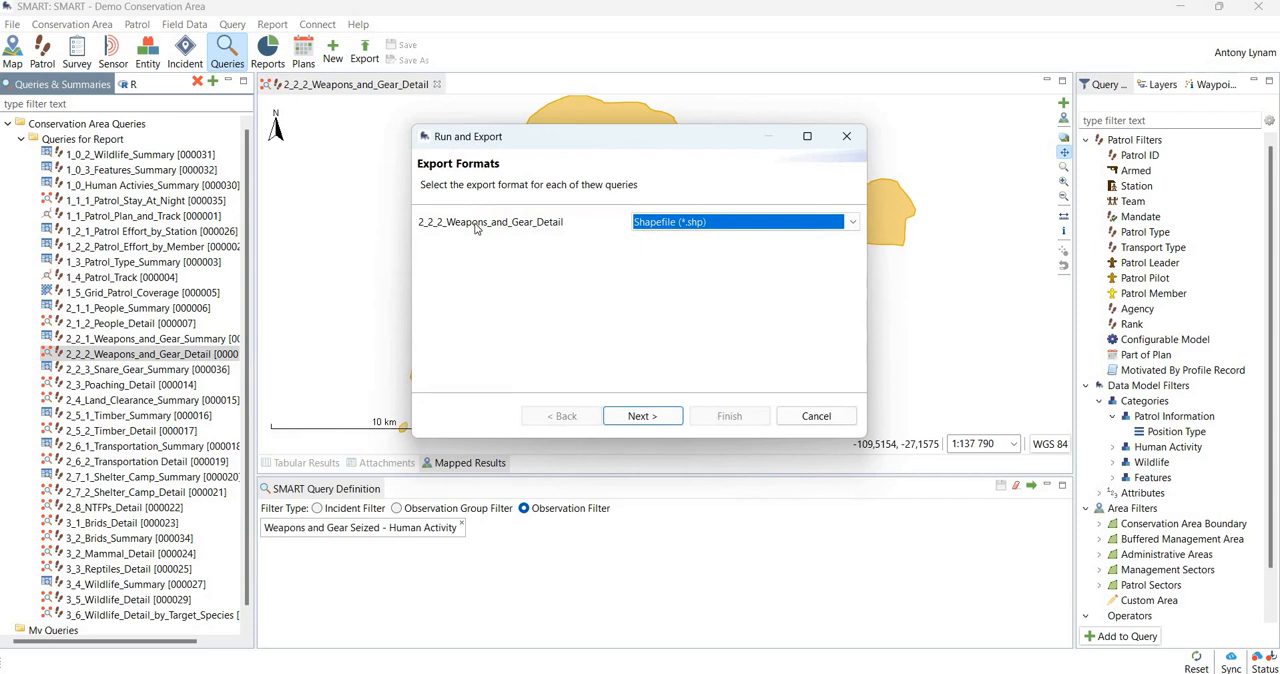
{"action": "left_click", "coordinate": [853, 223]}
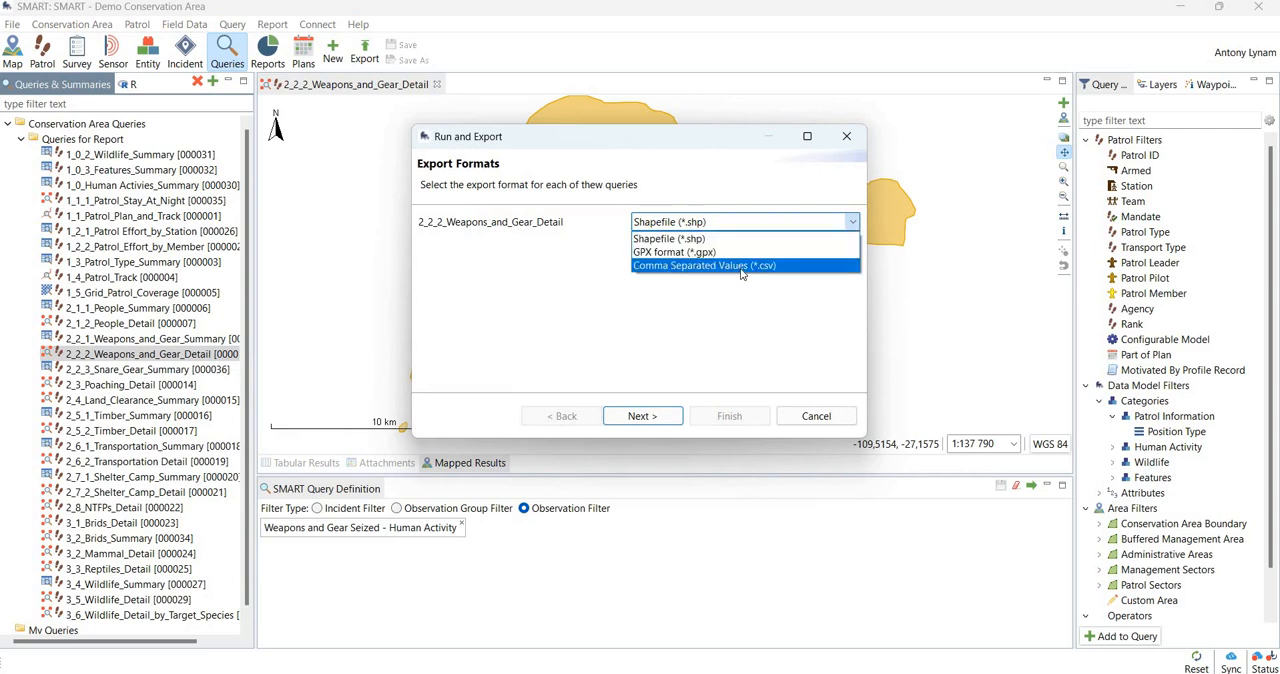
{"action": "left_click", "coordinate": [668, 240]}
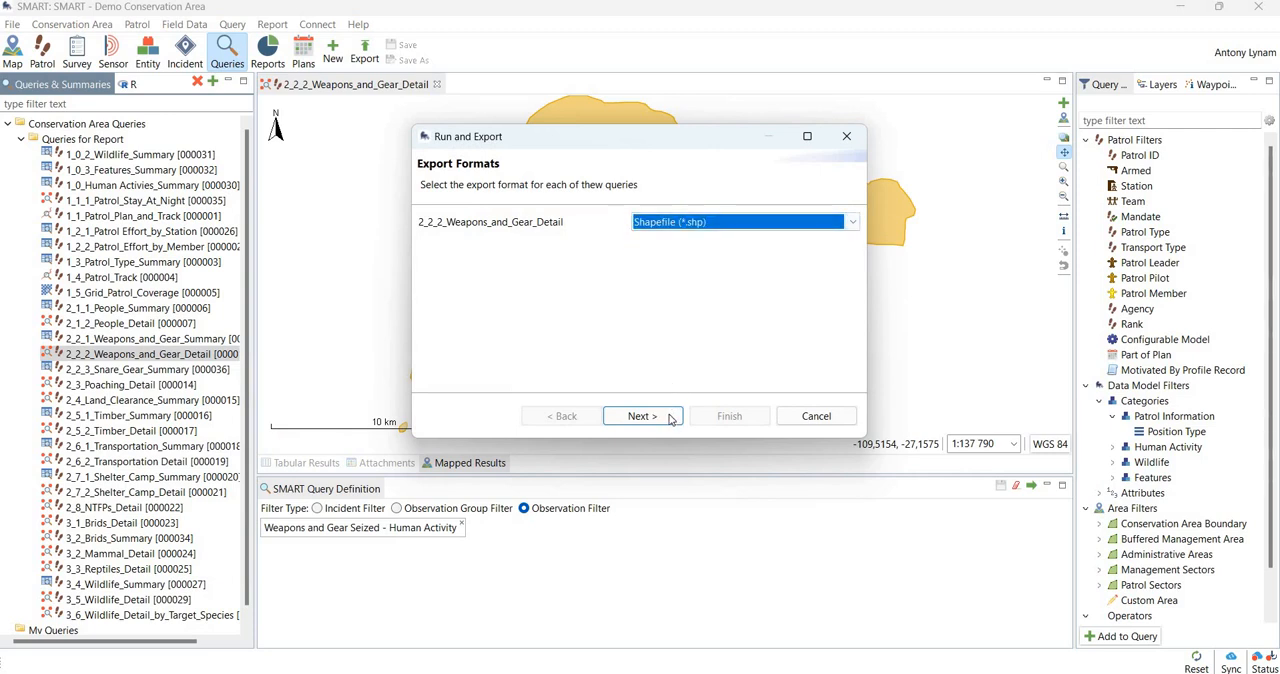
{"action": "left_click", "coordinate": [668, 416]}
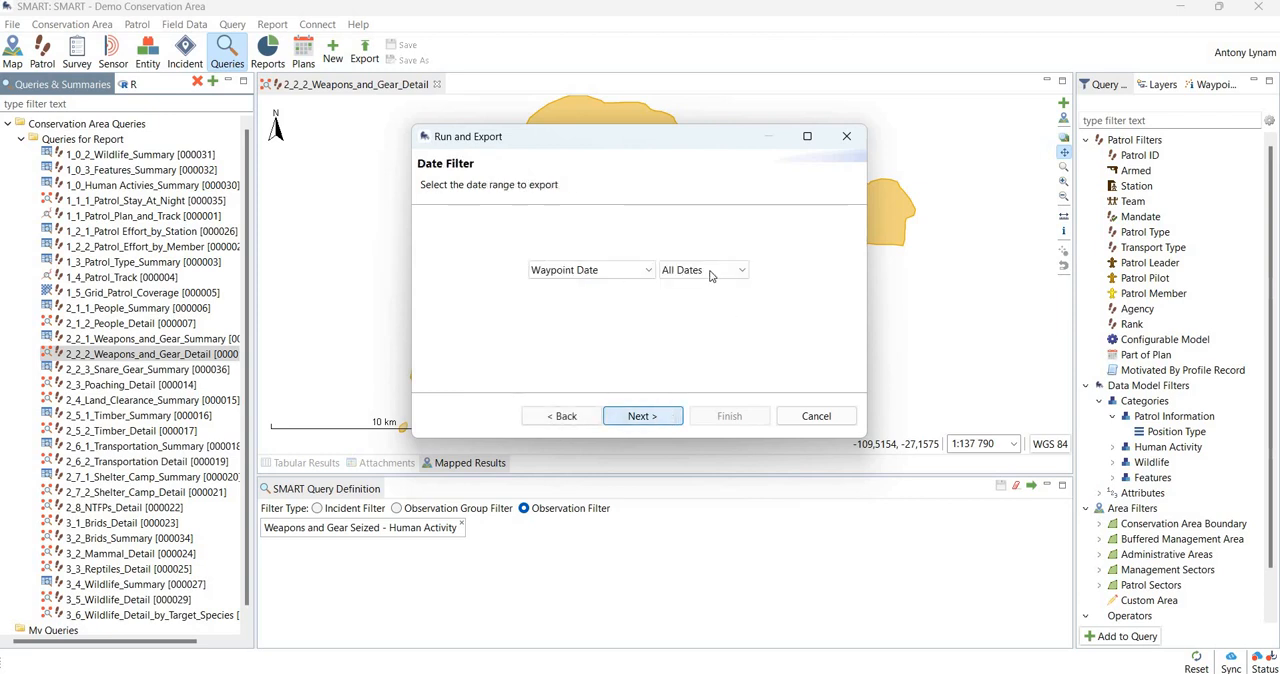
{"action": "left_click", "coordinate": [651, 416]}
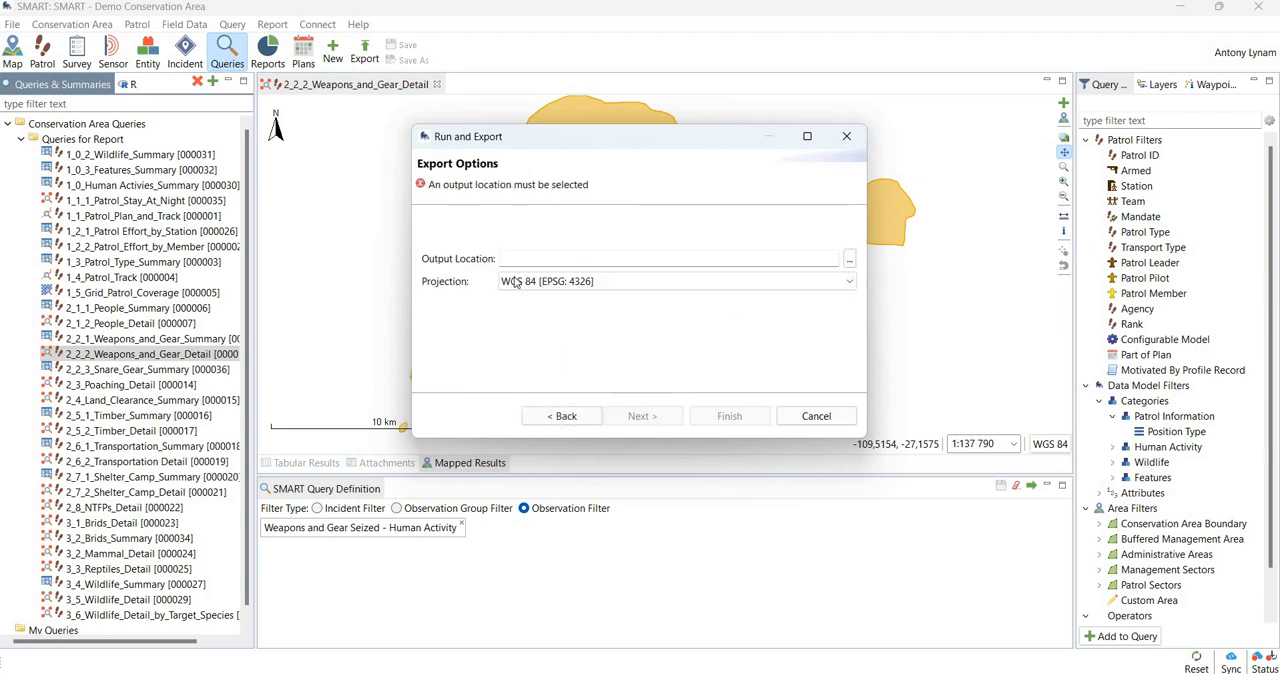
- Choose the Pictures\Icons folder as output location and finish the export with the WGS 84 [EPSG: 4326] projection
{"action": "left_click", "coordinate": [849, 259]}
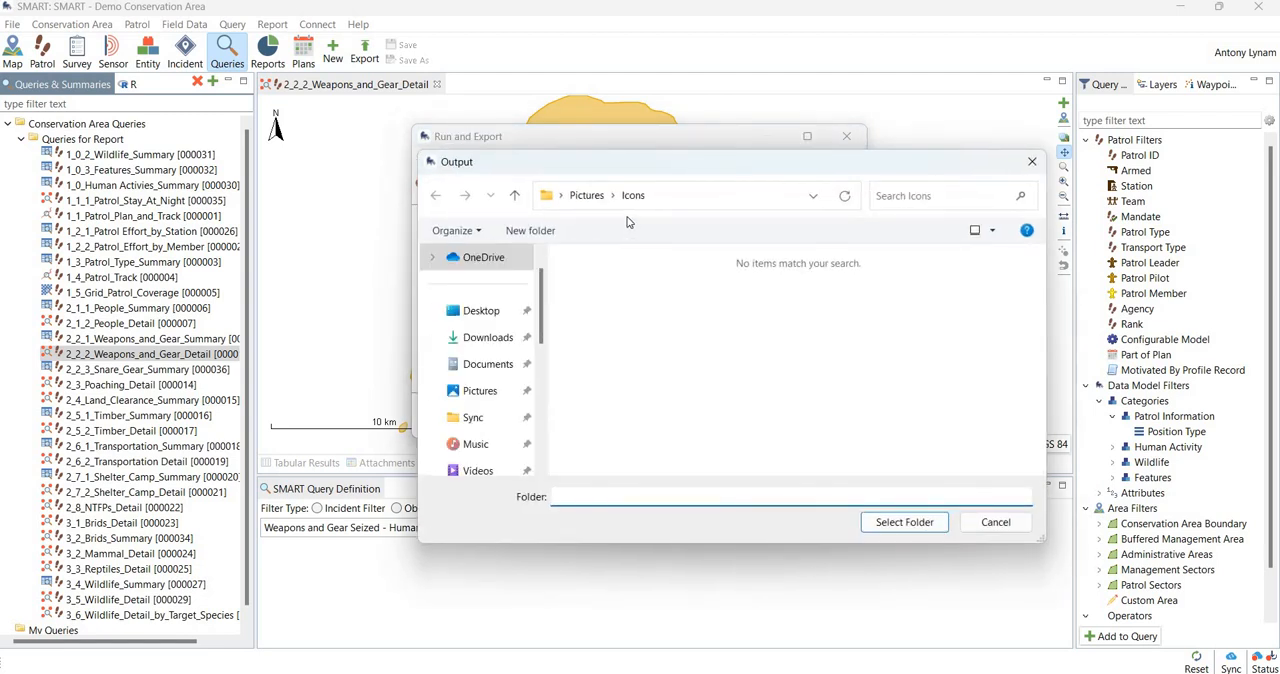
{"action": "left_click", "coordinate": [904, 522]}
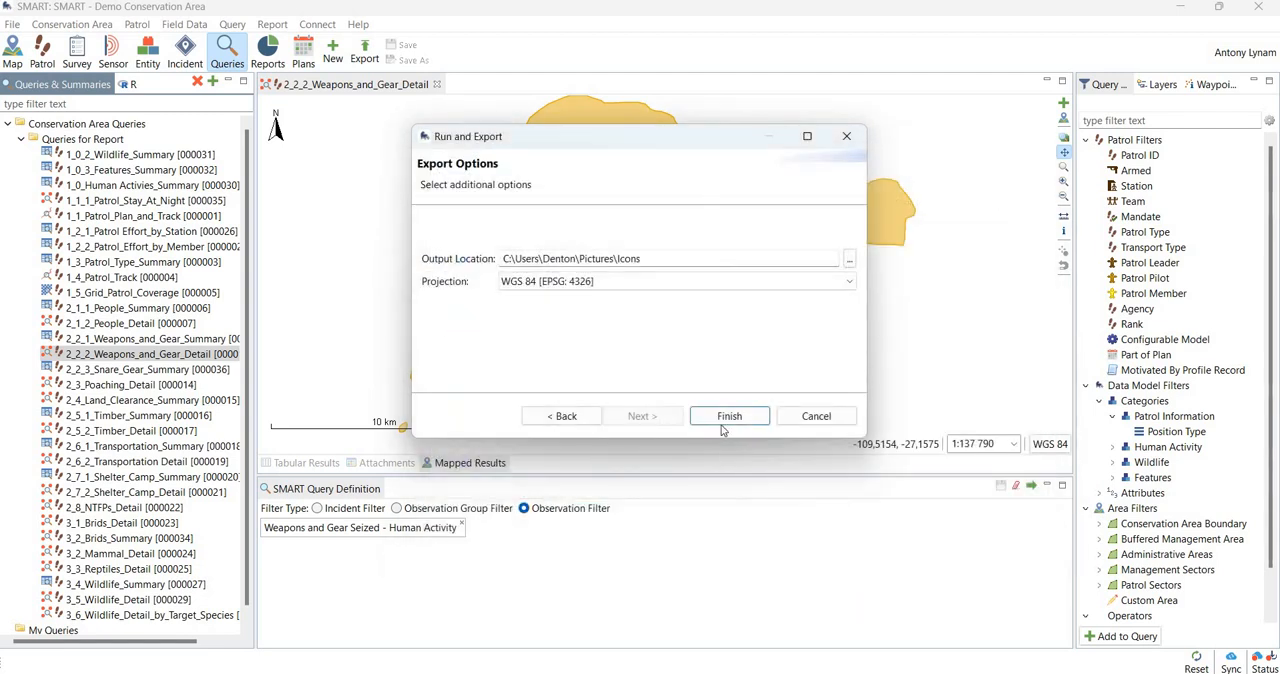
{"action": "left_click", "coordinate": [727, 418]}
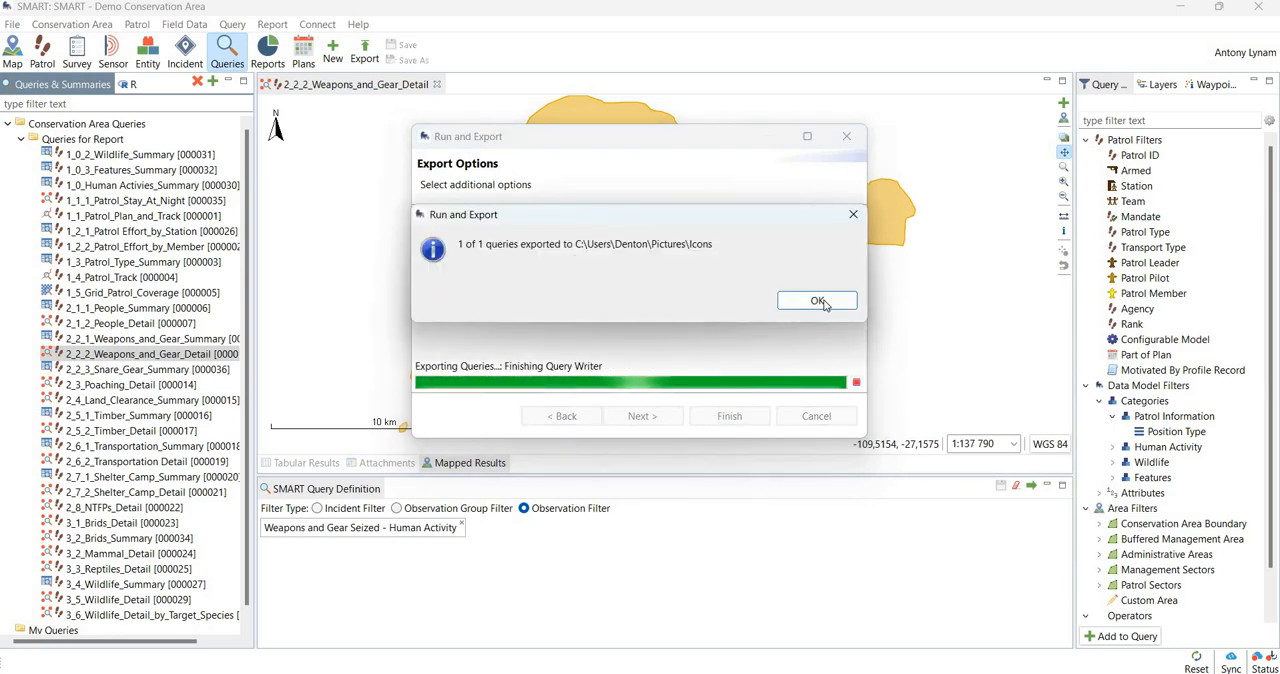
{"action": "left_click", "coordinate": [817, 300]}
- Switch to File Explorer and open the Icons folder inside Pictures to check the exported files
{"action": "mouse_move", "coordinate": [250, 672]}
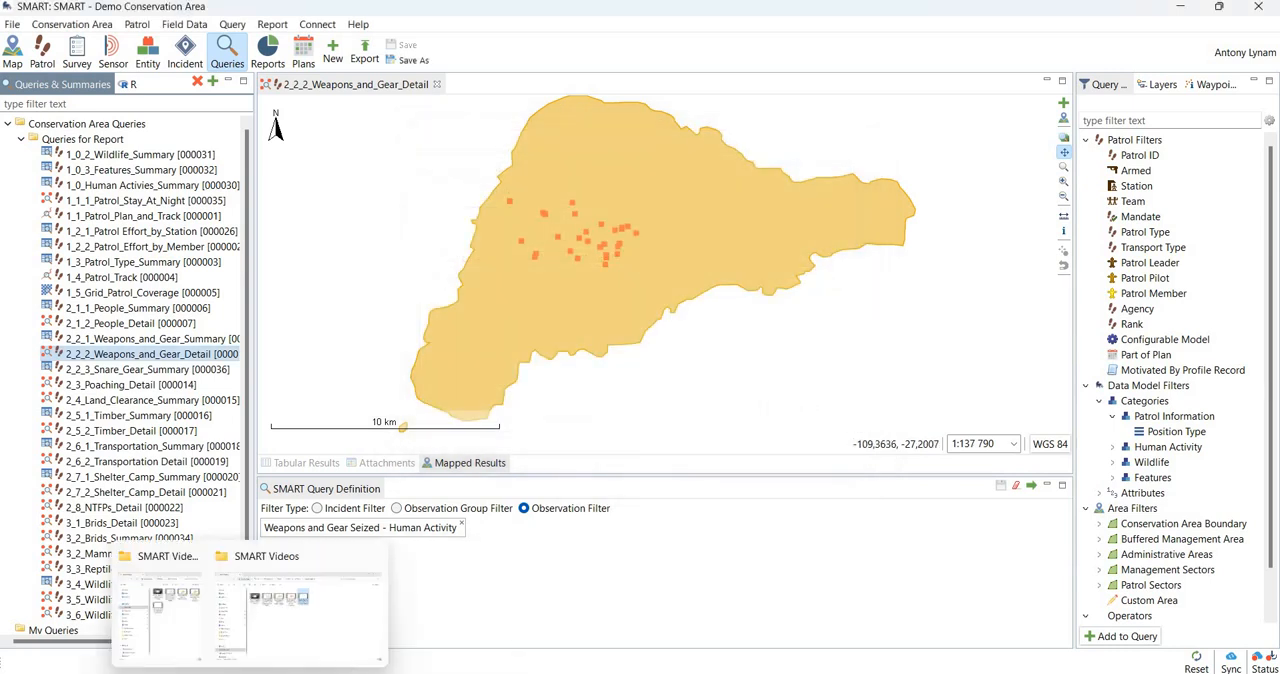
{"action": "left_click", "coordinate": [276, 560]}
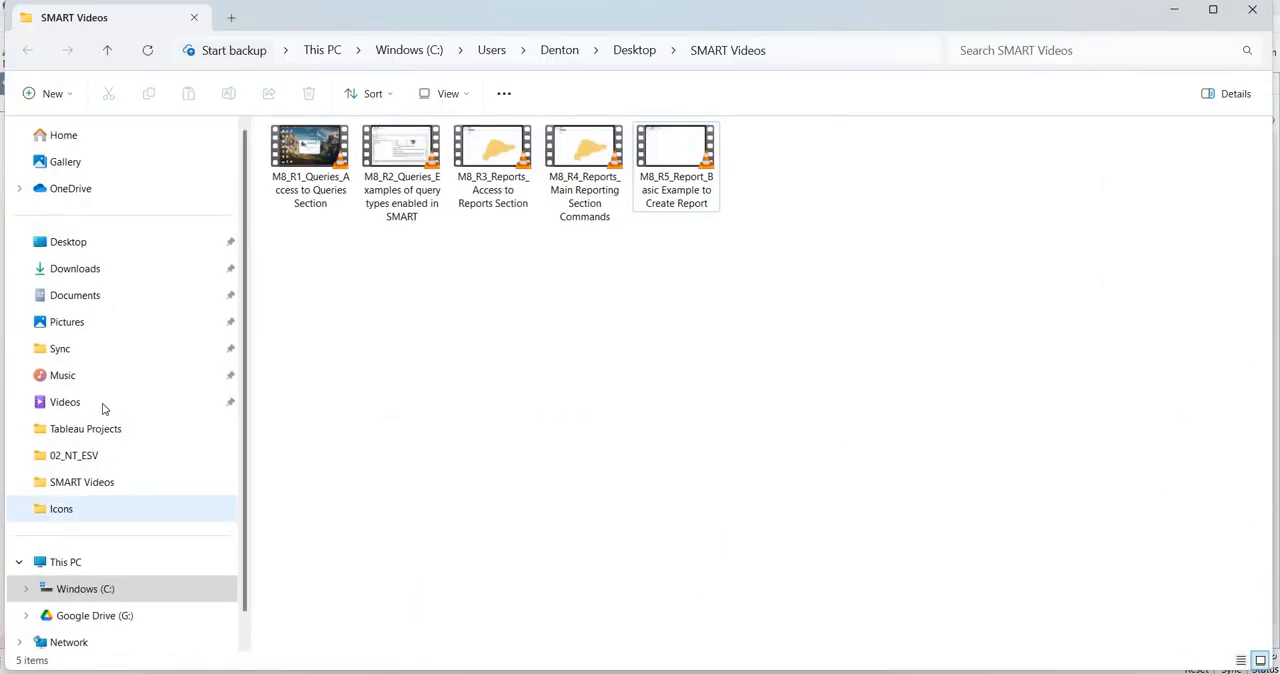
{"action": "left_click", "coordinate": [70, 322]}
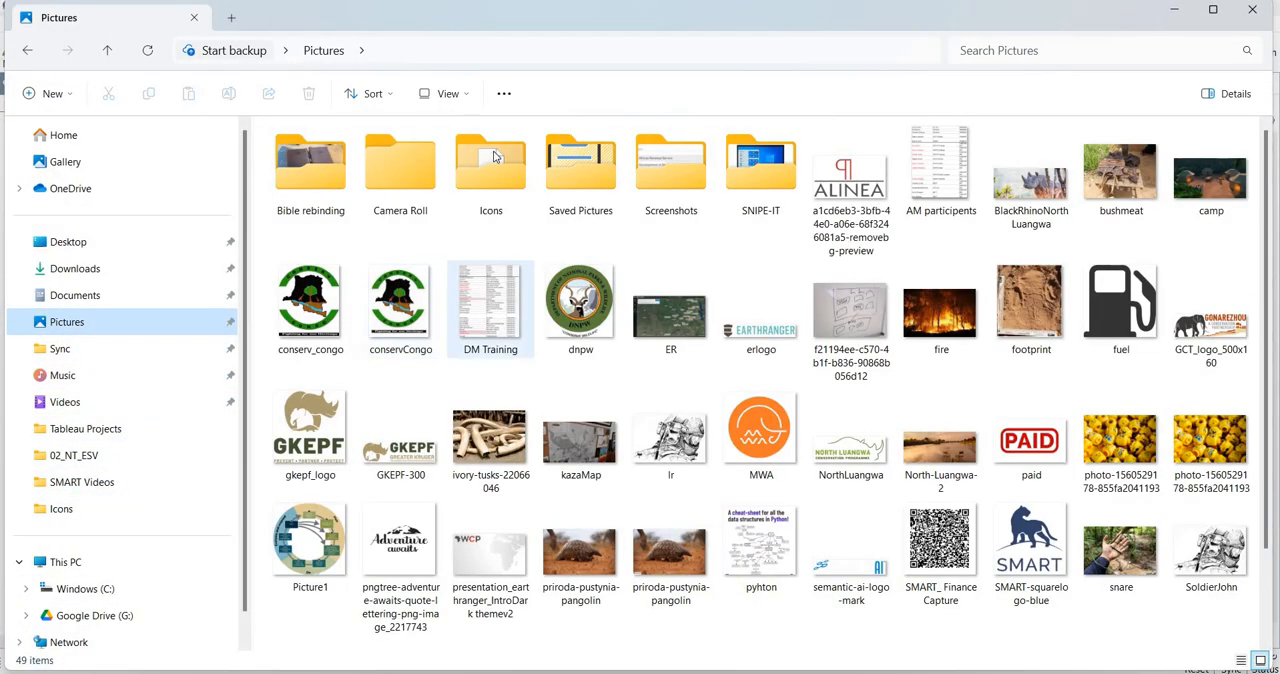
{"action": "double_click", "coordinate": [513, 204]}
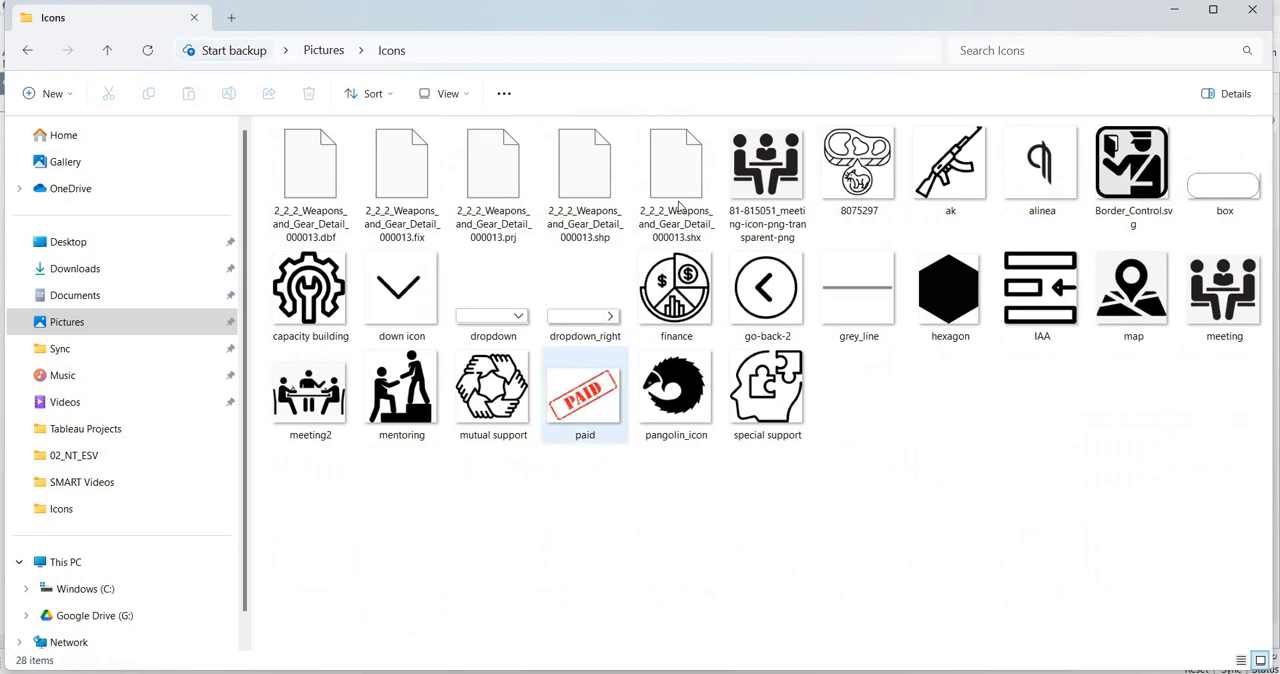
- Delete the five exported 2_2_2_Weapons_and_Gear_Detail shapefile components from the Icons folder
{"action": "left_click", "coordinate": [310, 175]}
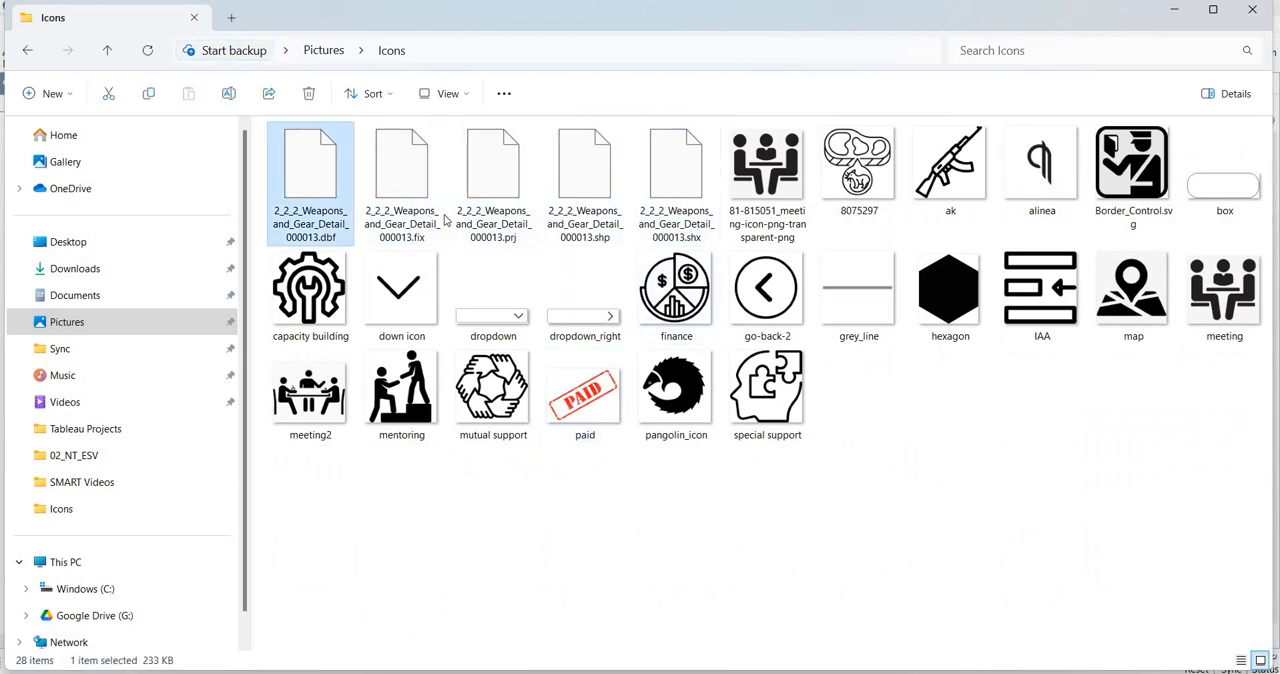
{"action": "left_click", "coordinate": [672, 190], "text": "shift"}
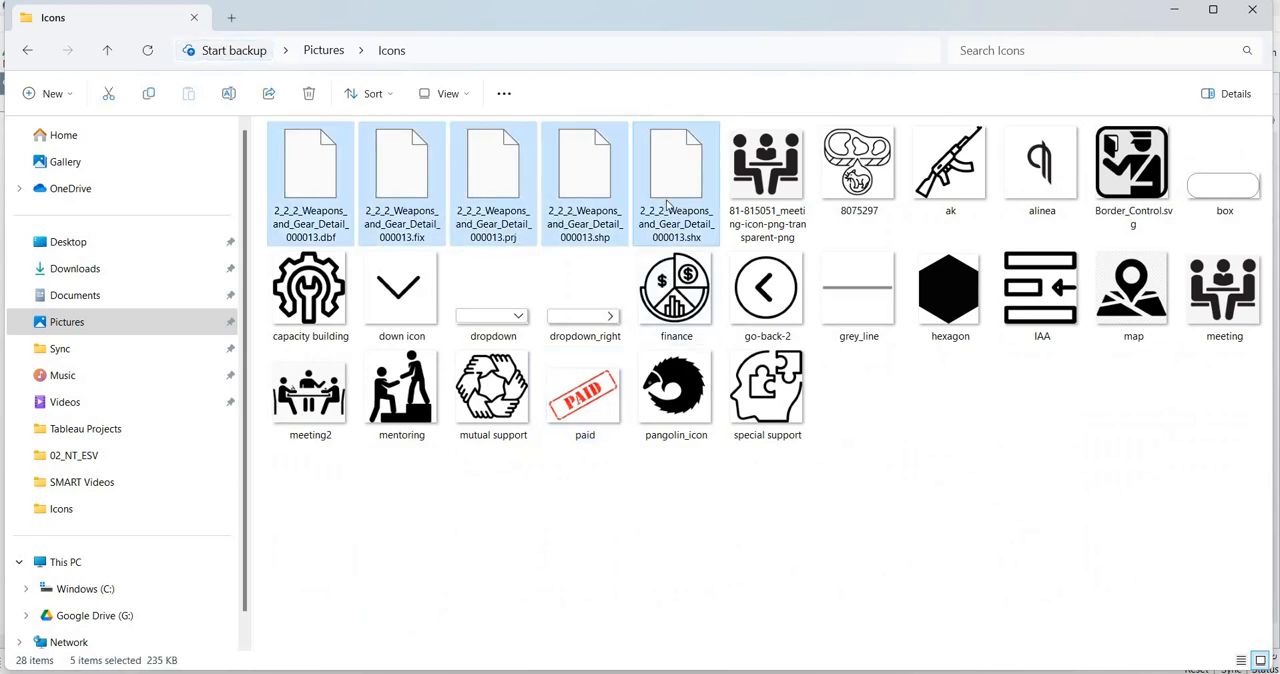
{"action": "key", "text": "Delete"}
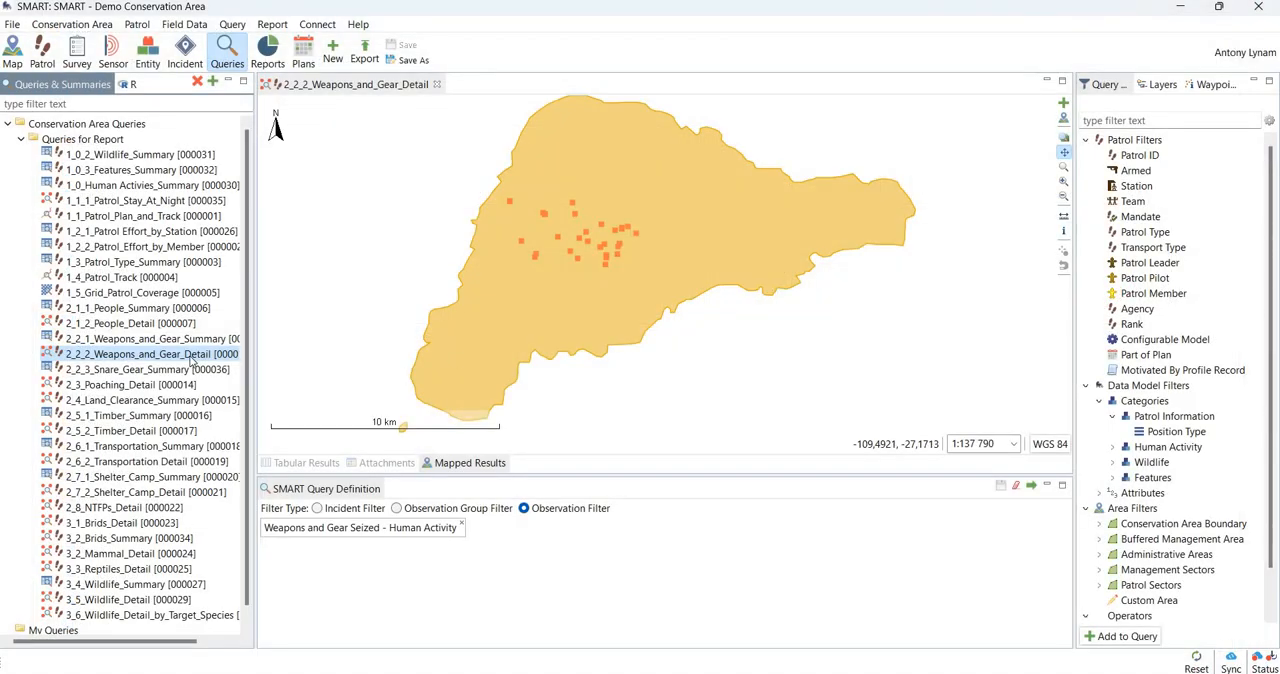
- Switch back to SMART, examine the formats for exporting the weapons and gear query results, including CSV and Query Definition, and cancel the export
{"action": "left_click", "coordinate": [225, 55]}
{"action": "left_click", "coordinate": [232, 24]}
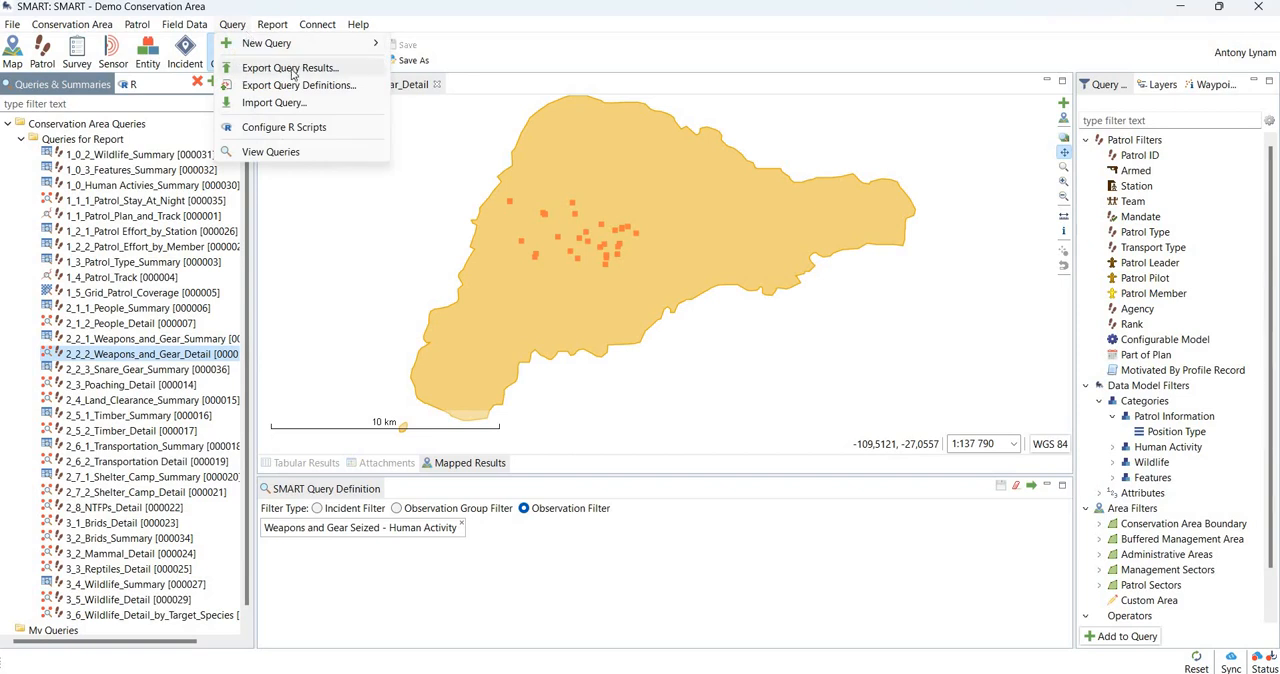
{"action": "left_click", "coordinate": [292, 69]}
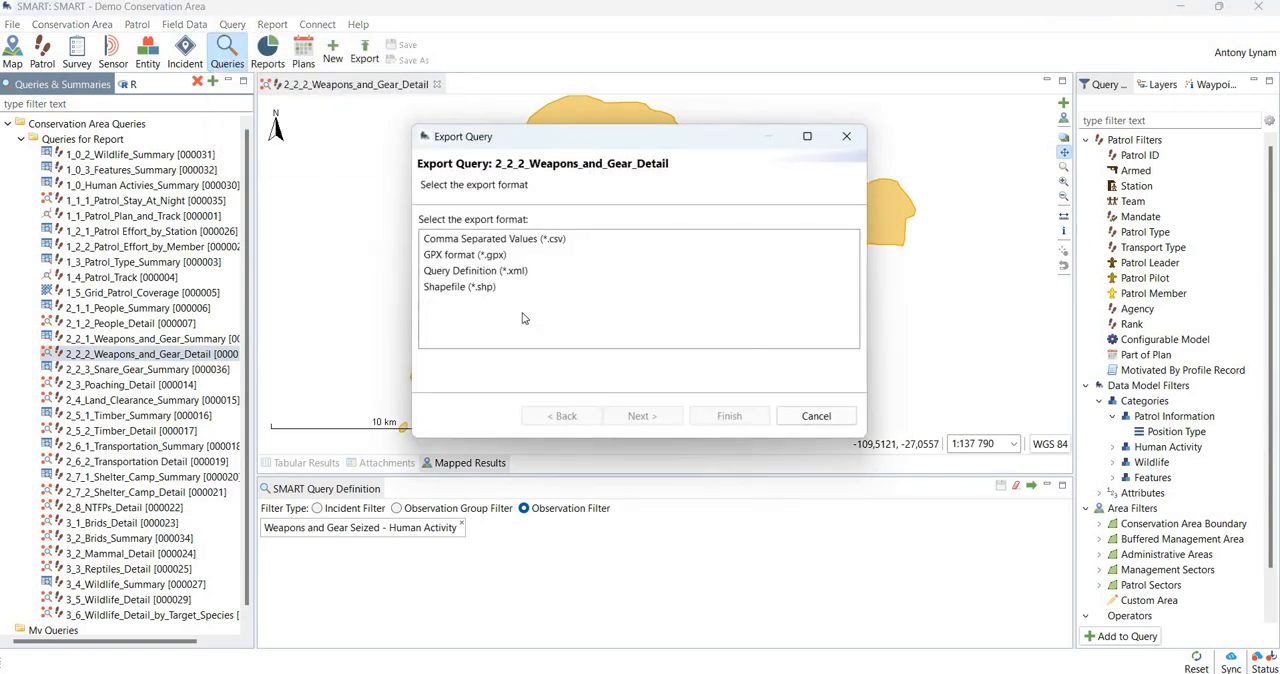
{"action": "left_click", "coordinate": [497, 241]}
{"action": "left_click", "coordinate": [494, 270]}
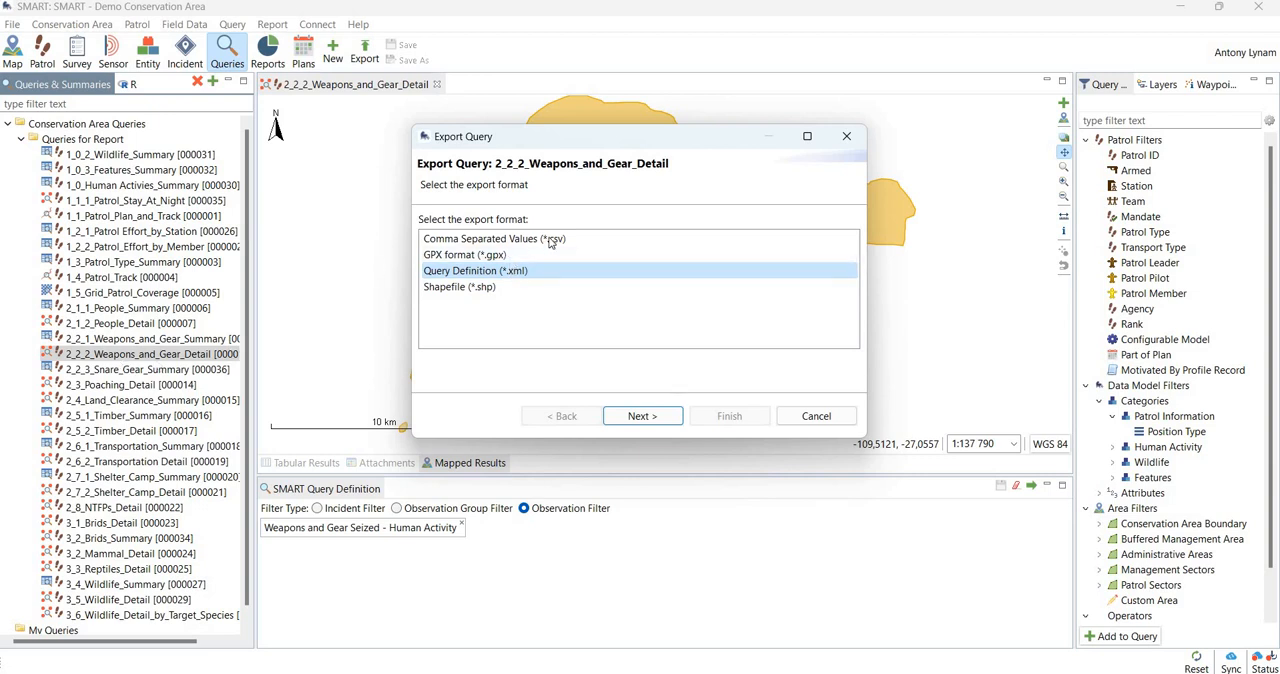
{"action": "left_click", "coordinate": [816, 416]}
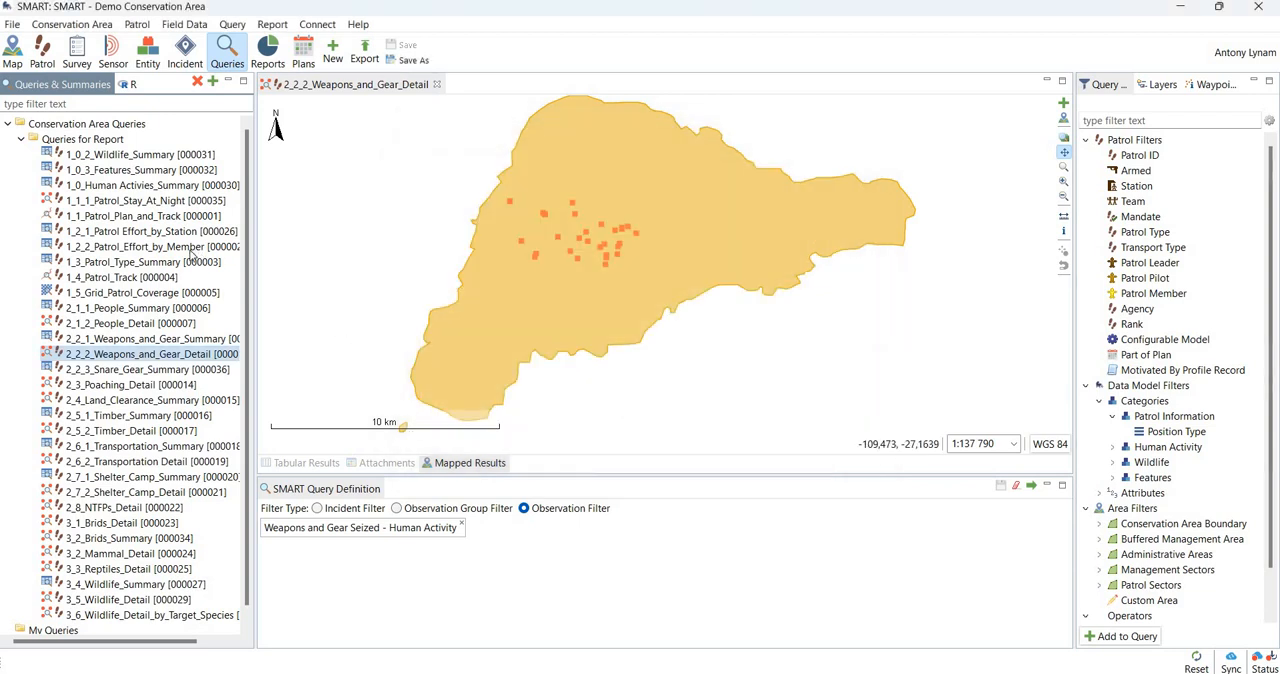
- Start a Map To Image export with 2_2_2_Weapons_and_Gear_Detail as the map to export
{"action": "left_click", "coordinate": [13, 24]}
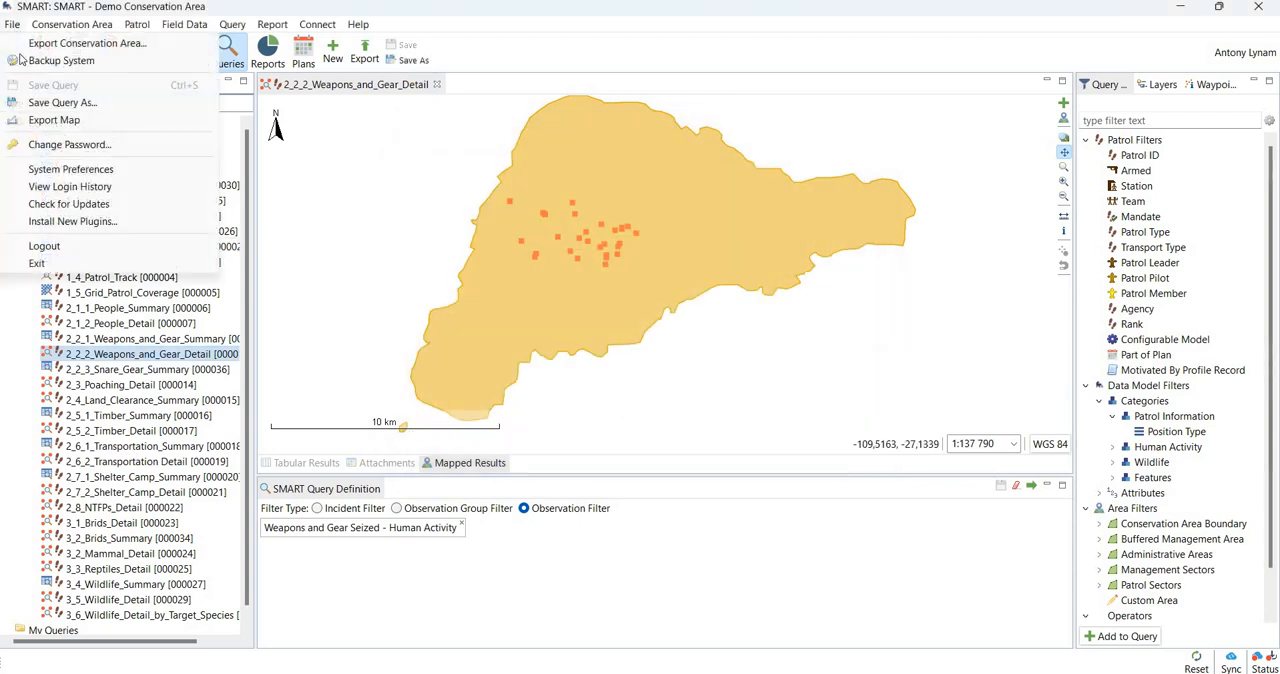
{"action": "left_click", "coordinate": [81, 121]}
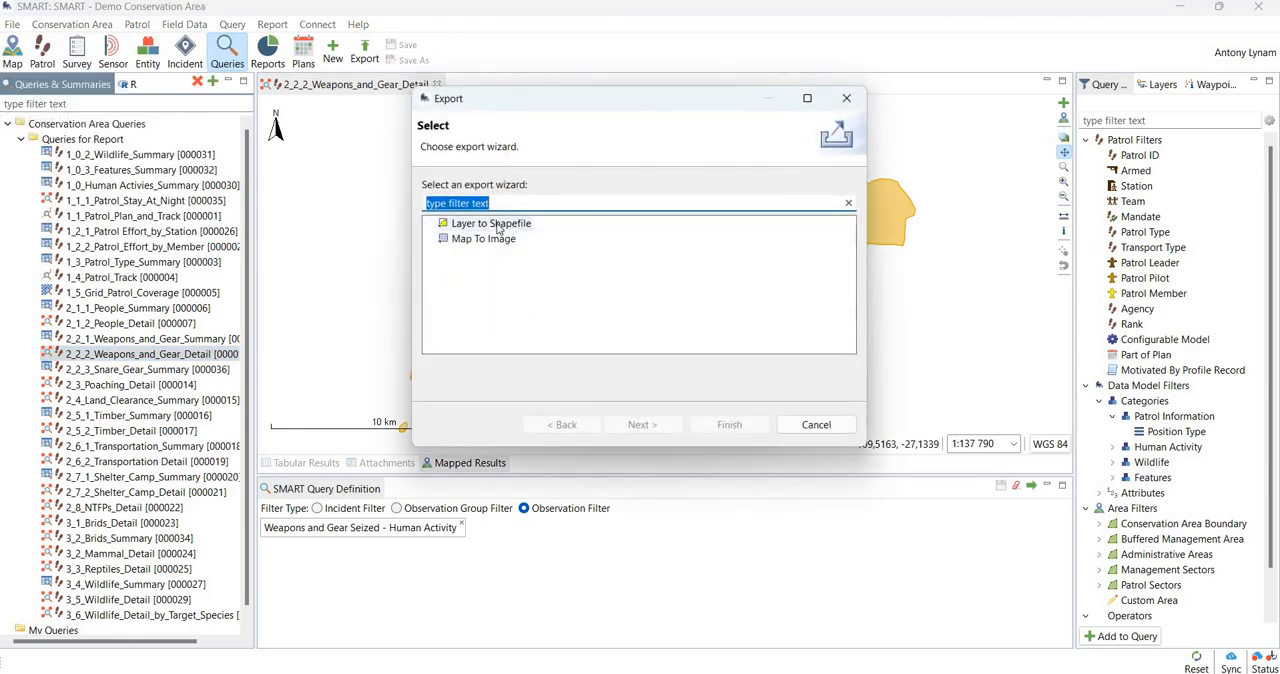
{"action": "left_click", "coordinate": [515, 224]}
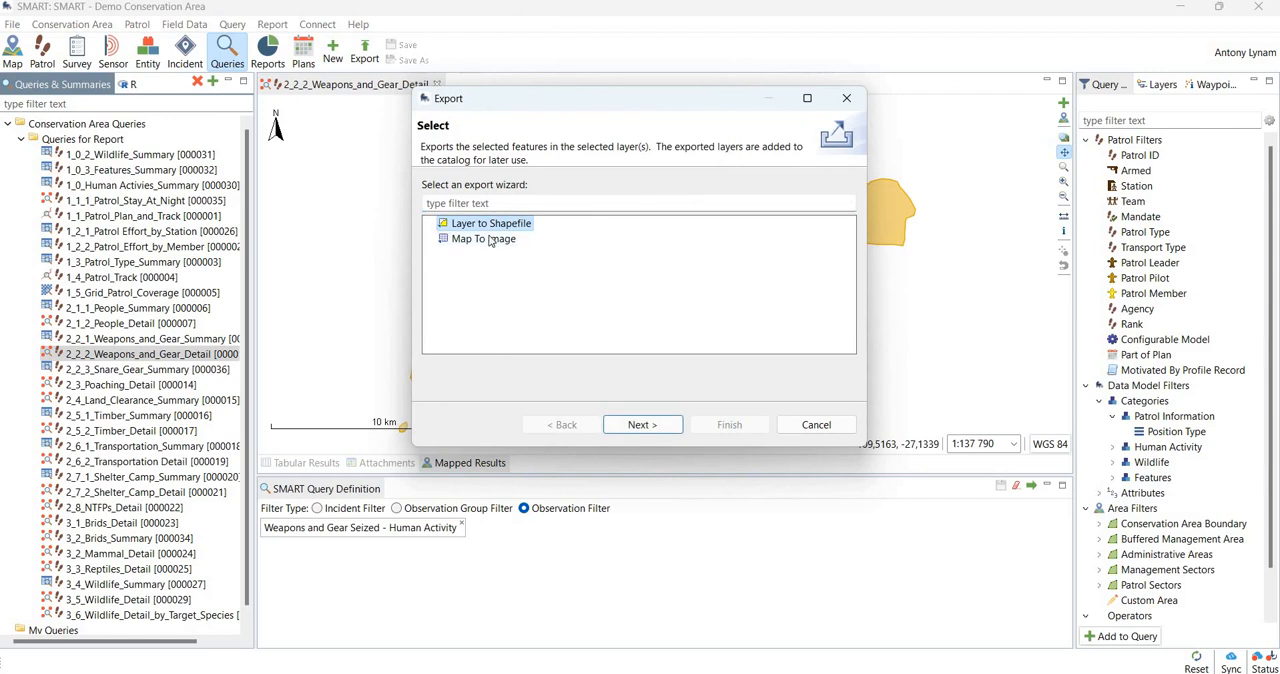
{"action": "left_click", "coordinate": [490, 241]}
{"action": "left_click", "coordinate": [640, 425]}
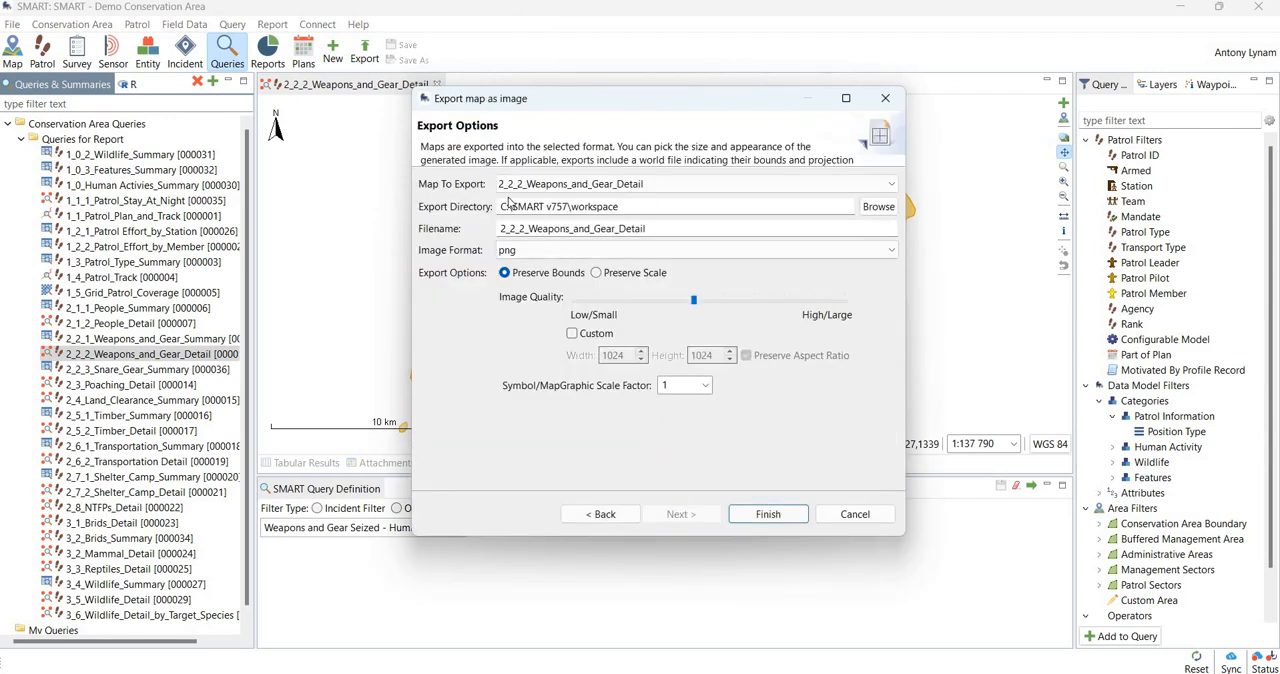
{"action": "left_click", "coordinate": [626, 186]}
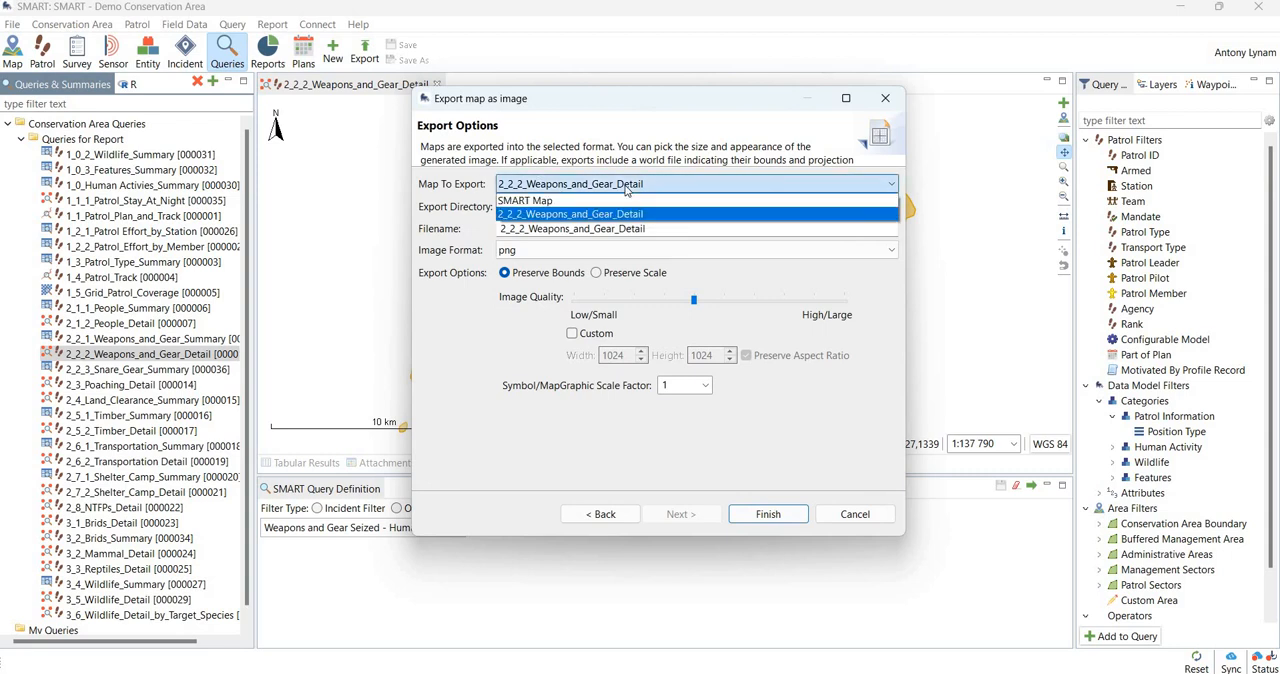
{"action": "left_click", "coordinate": [628, 188]}
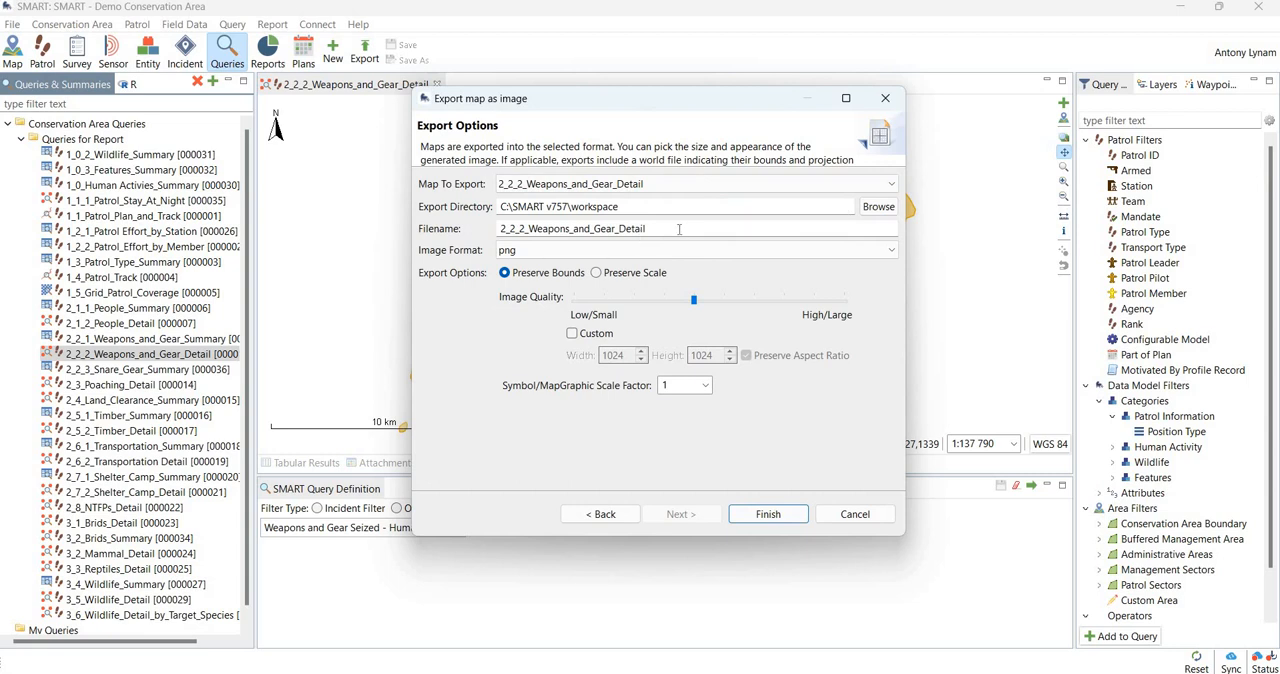
- Set the export directory to the Desktop and the image format to JPEG, and finish the map export
{"action": "left_click", "coordinate": [880, 207]}
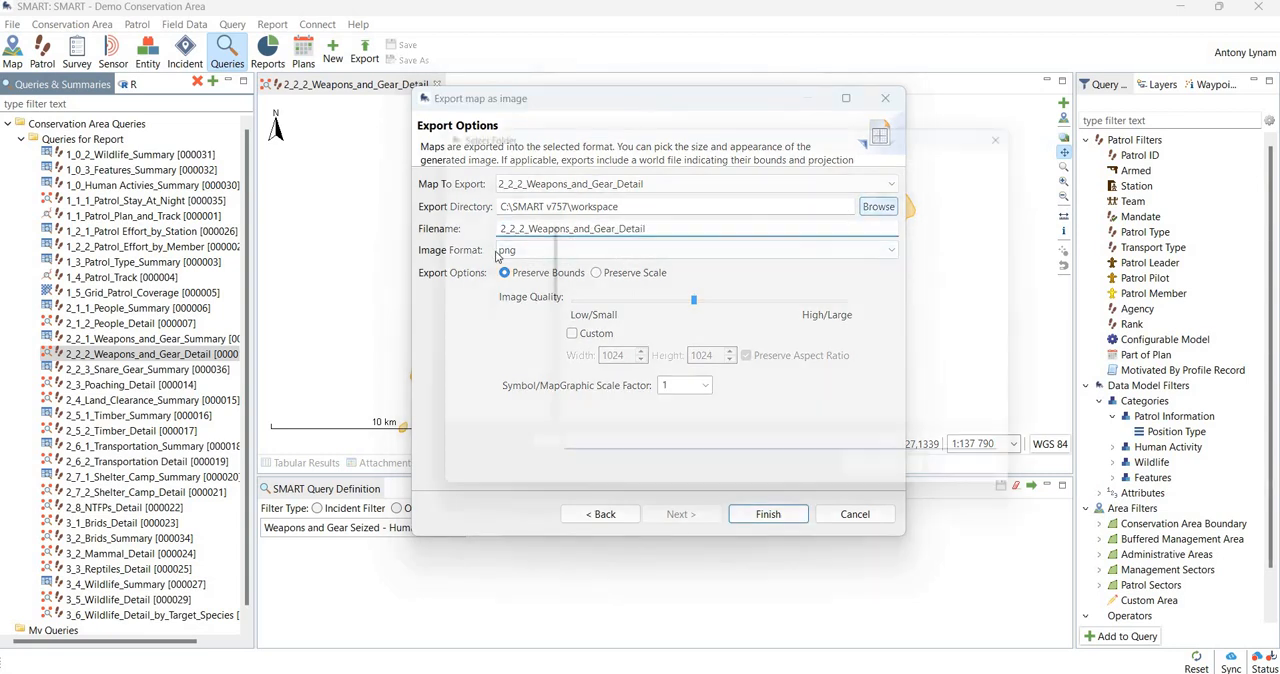
{"action": "left_click", "coordinate": [481, 272]}
{"action": "left_click", "coordinate": [904, 484]}
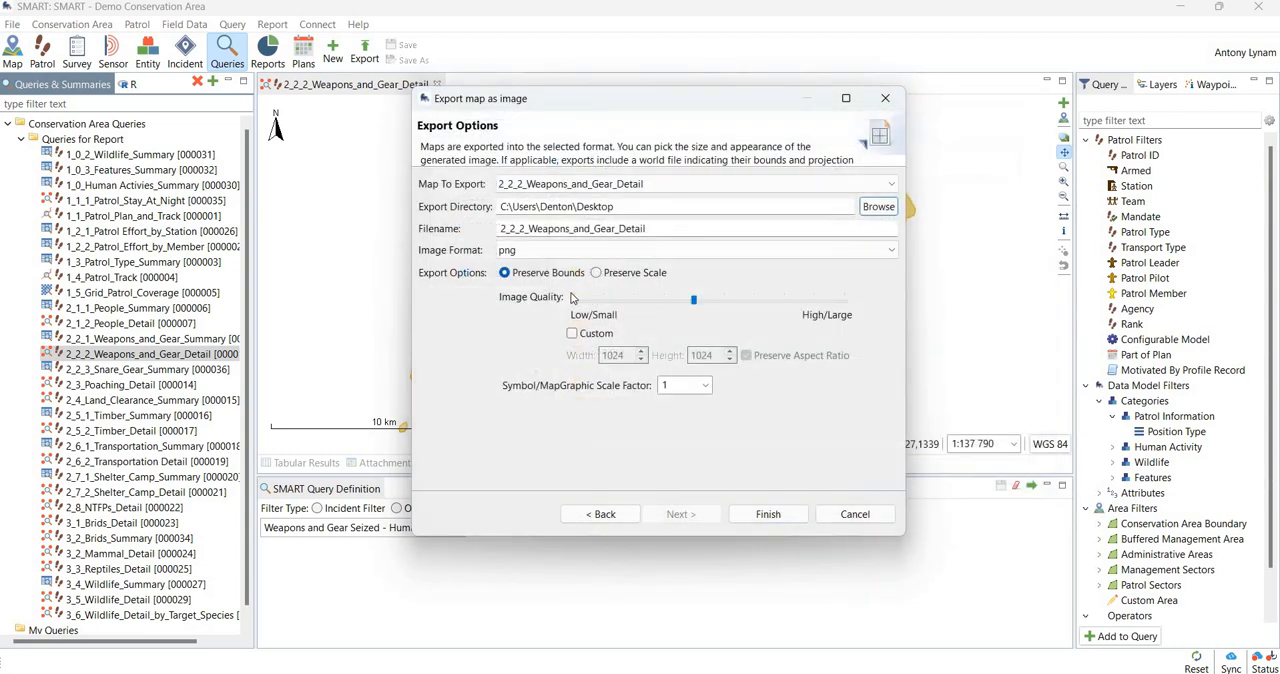
{"action": "left_click", "coordinate": [582, 255]}
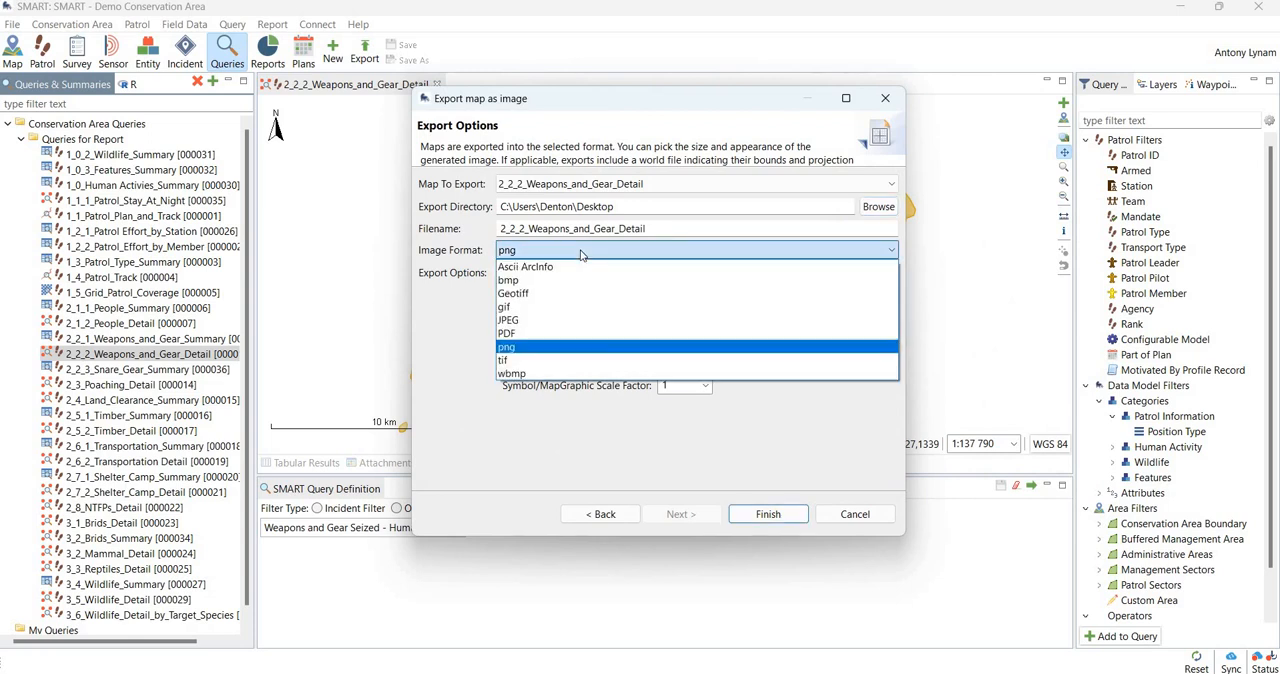
{"action": "left_click", "coordinate": [524, 322]}
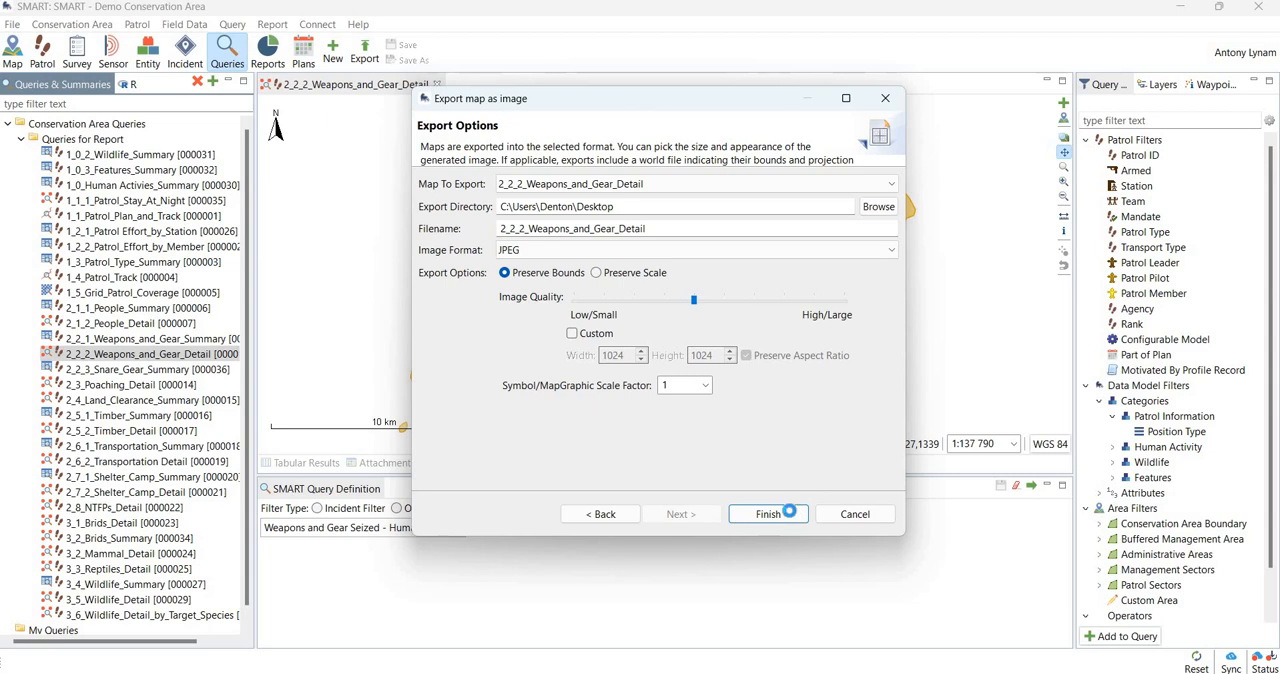
{"action": "left_click", "coordinate": [788, 515]}
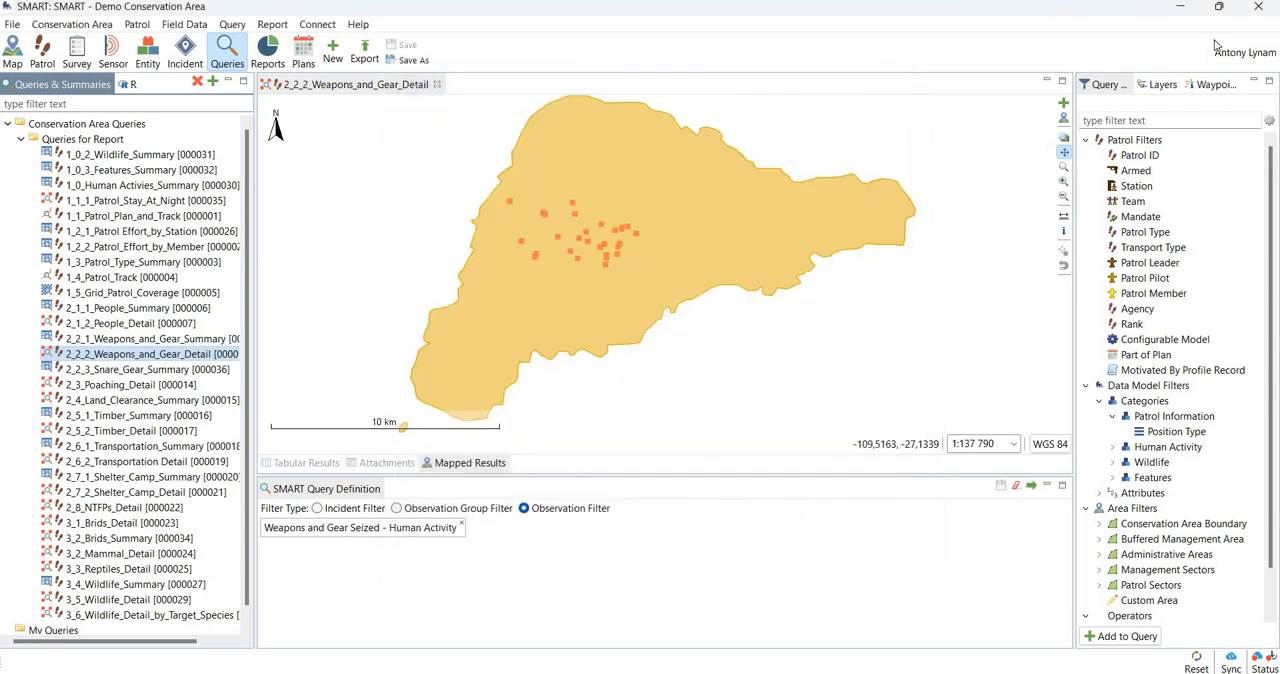
- Switch to the Windows desktop, open the exported 2_2_2_Weapons_and_Gear_Detail image to check the map, and close it
{"action": "left_click", "coordinate": [1180, 7]}
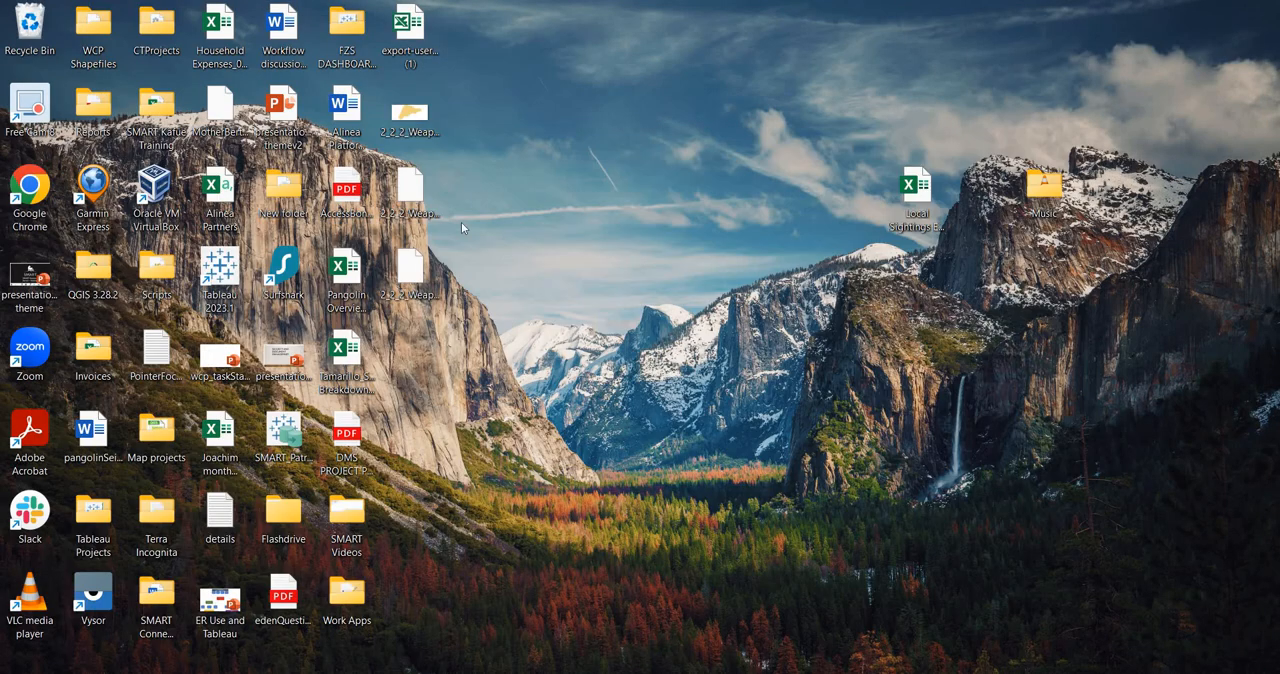
{"action": "double_click", "coordinate": [414, 120]}
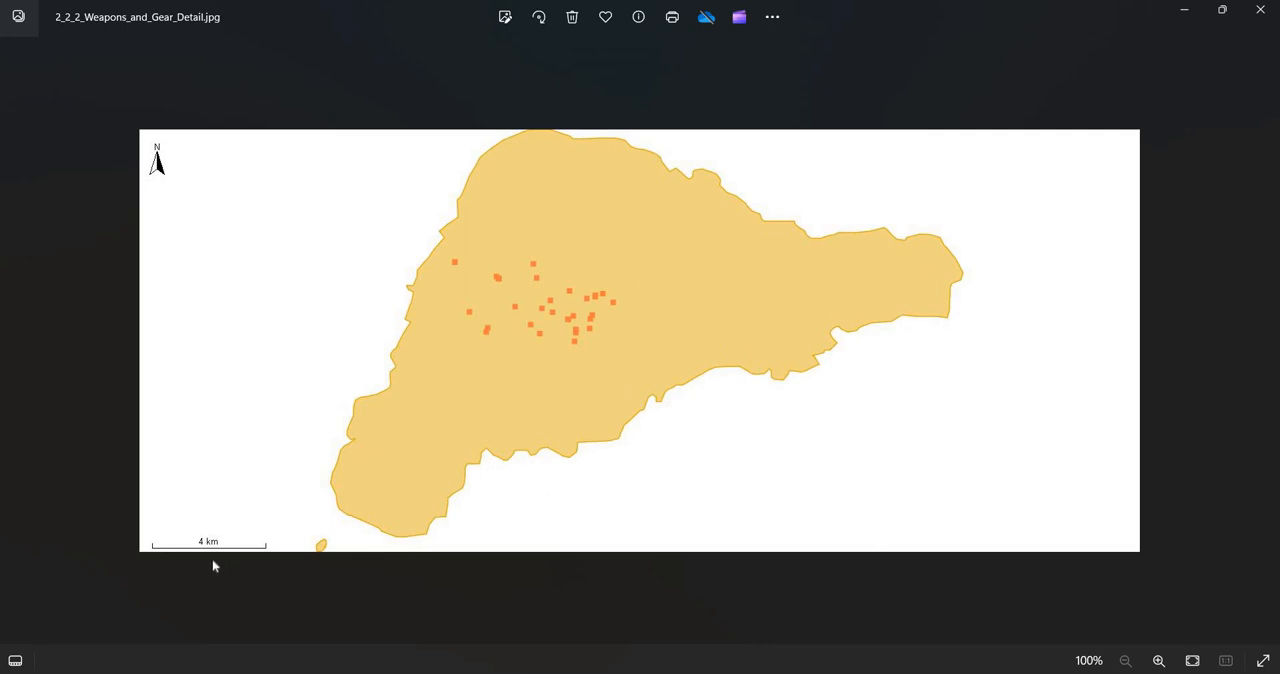
{"action": "left_click", "coordinate": [1262, 10]}
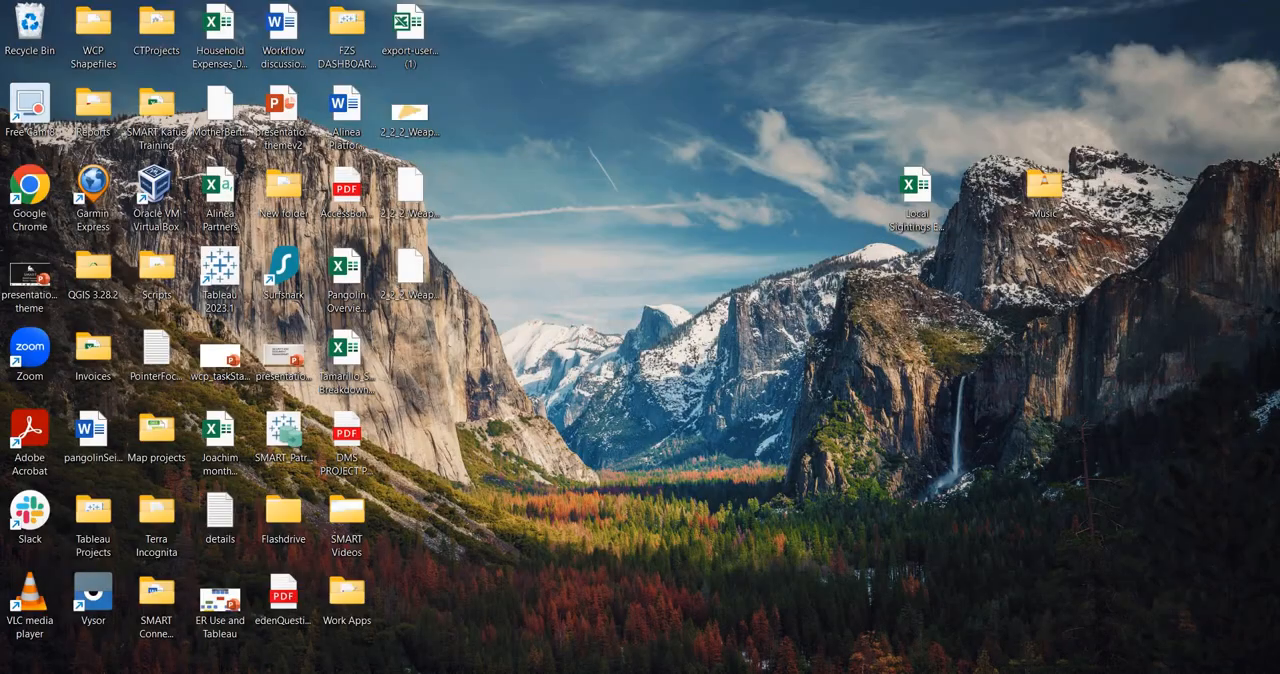
- Switch back to SMART, view the Save Query As options for the weapons and gear query, and close them without saving
{"action": "left_click", "coordinate": [420, 672]}
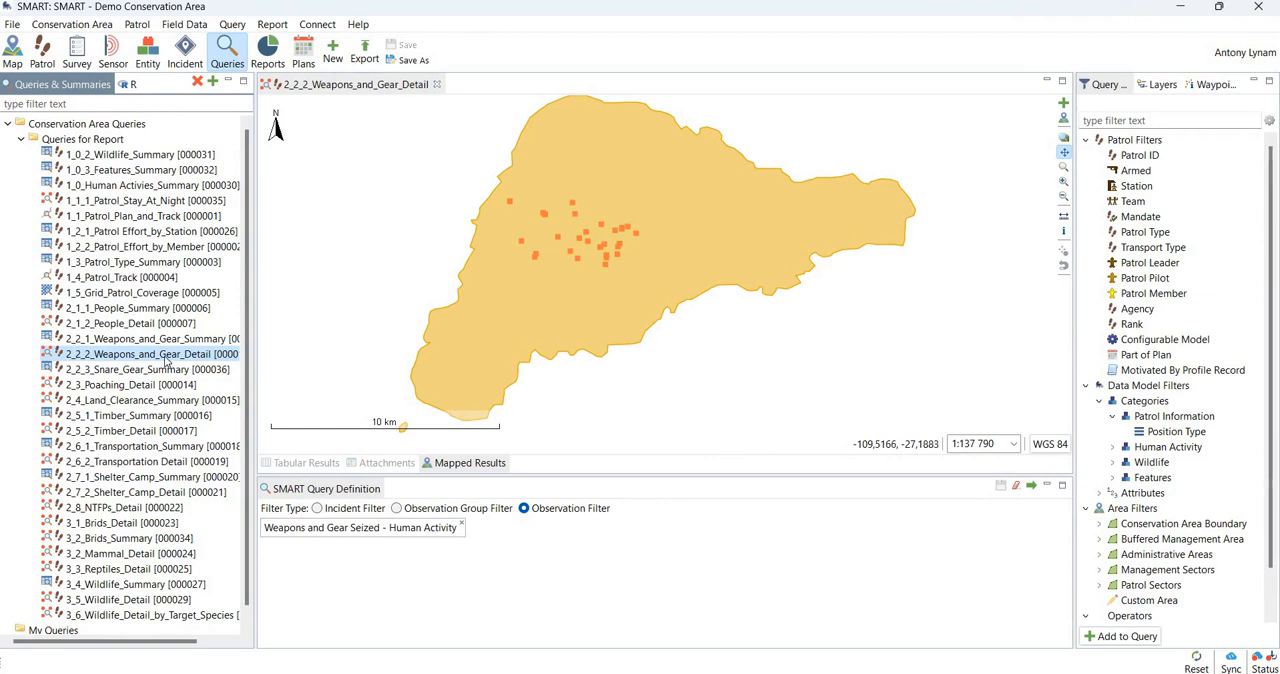
{"action": "left_click", "coordinate": [12, 24]}
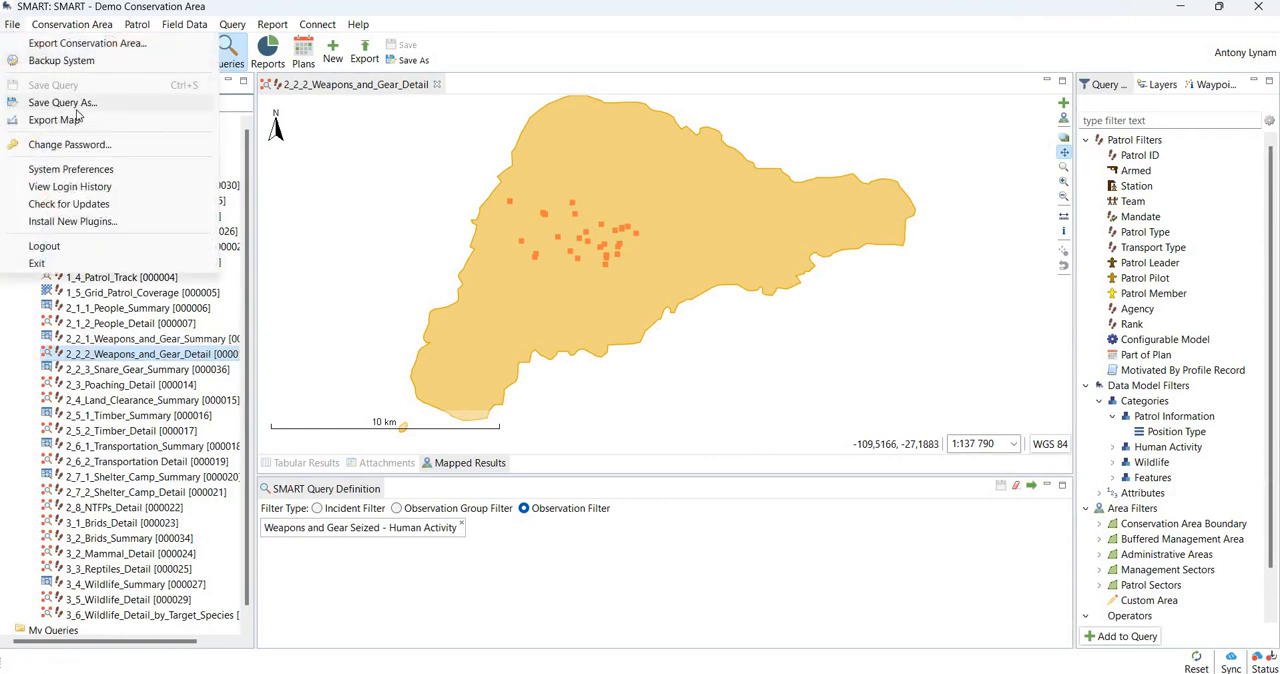
{"action": "left_click", "coordinate": [64, 103]}
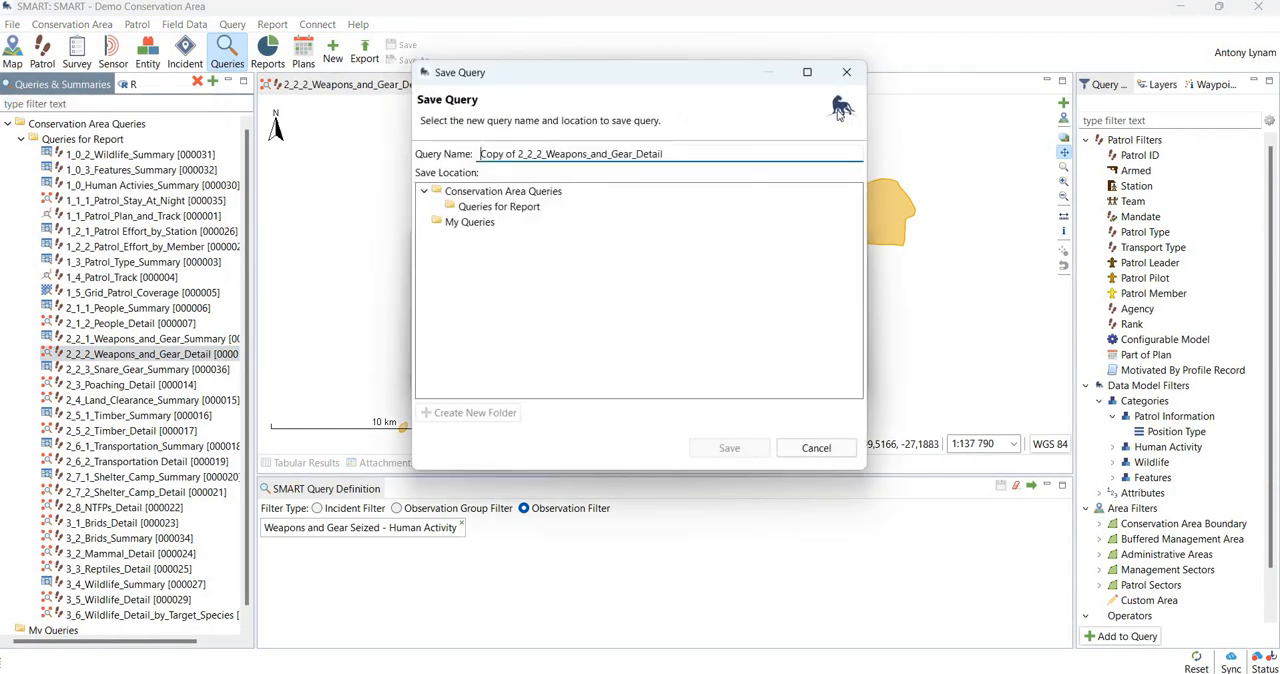
{"action": "left_click", "coordinate": [846, 72]}
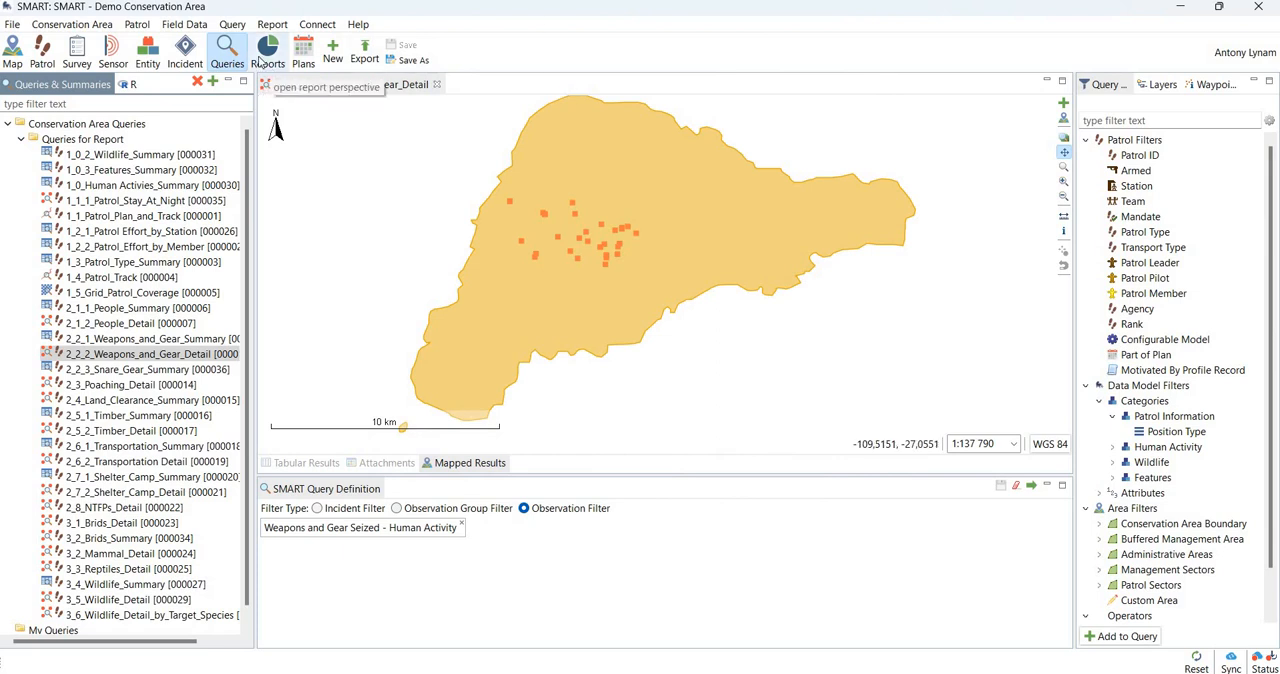
- Go to the Reports perspective and close the open Template Report
{"action": "left_click", "coordinate": [265, 56]}
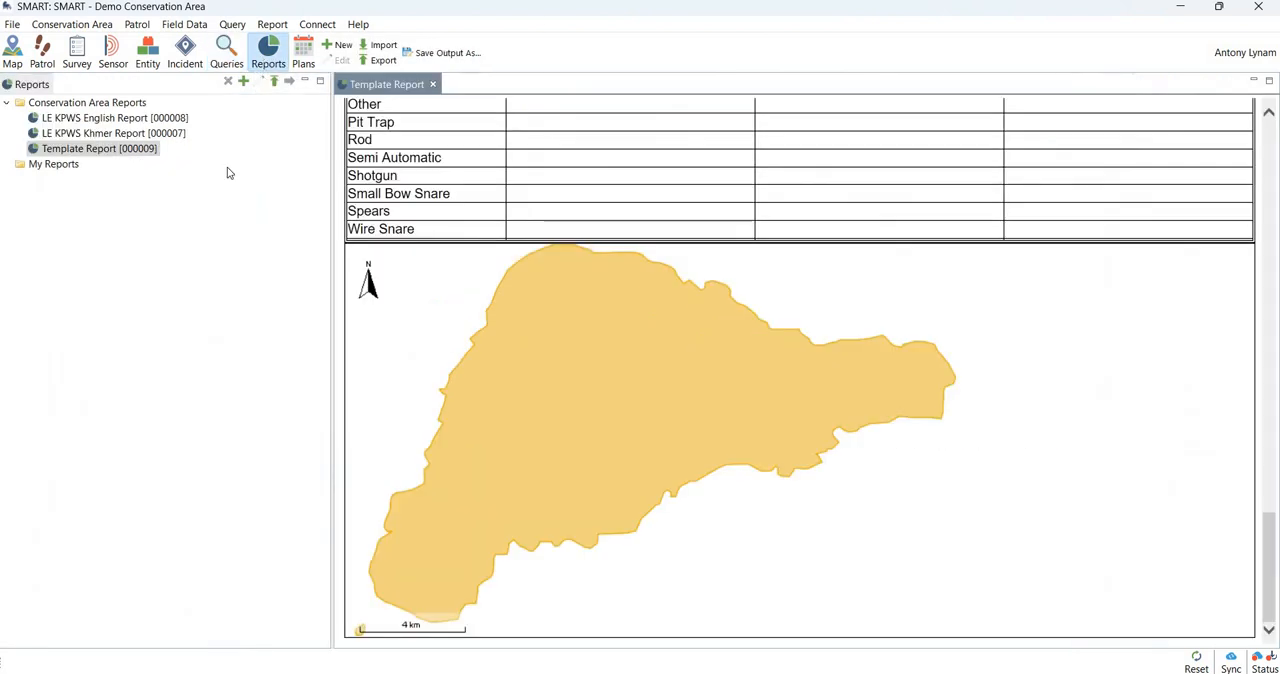
{"action": "scroll", "coordinate": [518, 355], "scroll_direction": "up", "scroll_amount": 15}
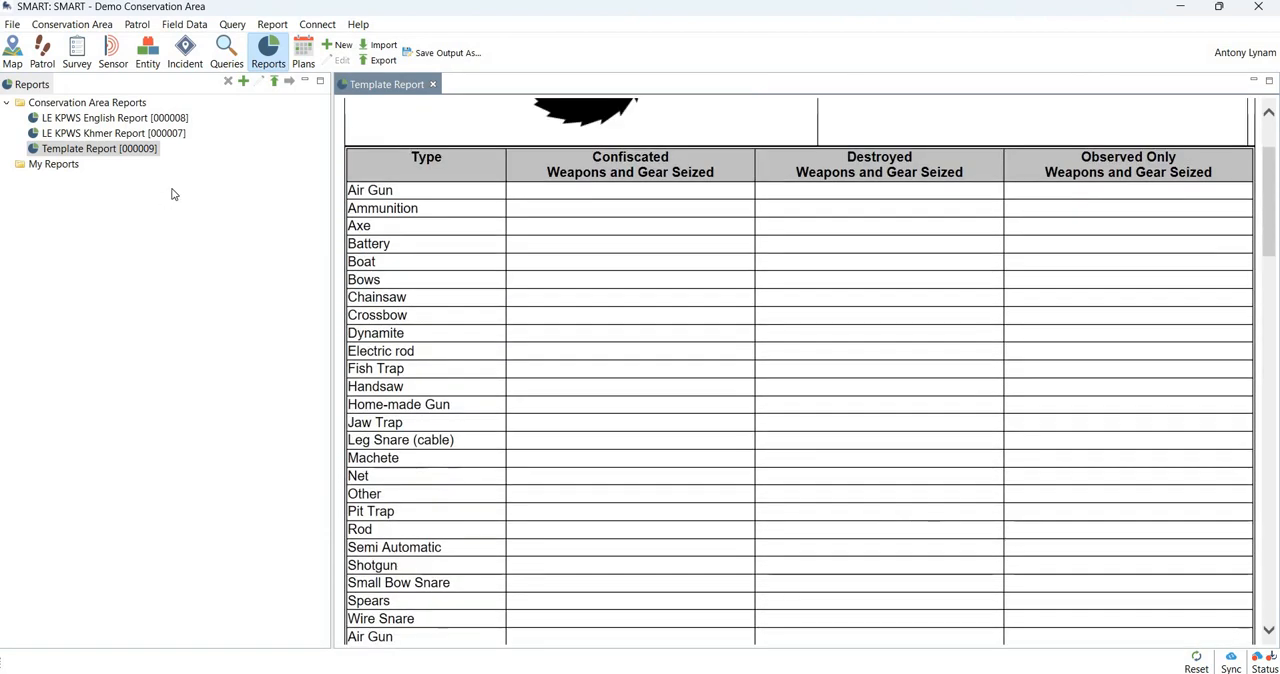
{"action": "left_click", "coordinate": [433, 84]}
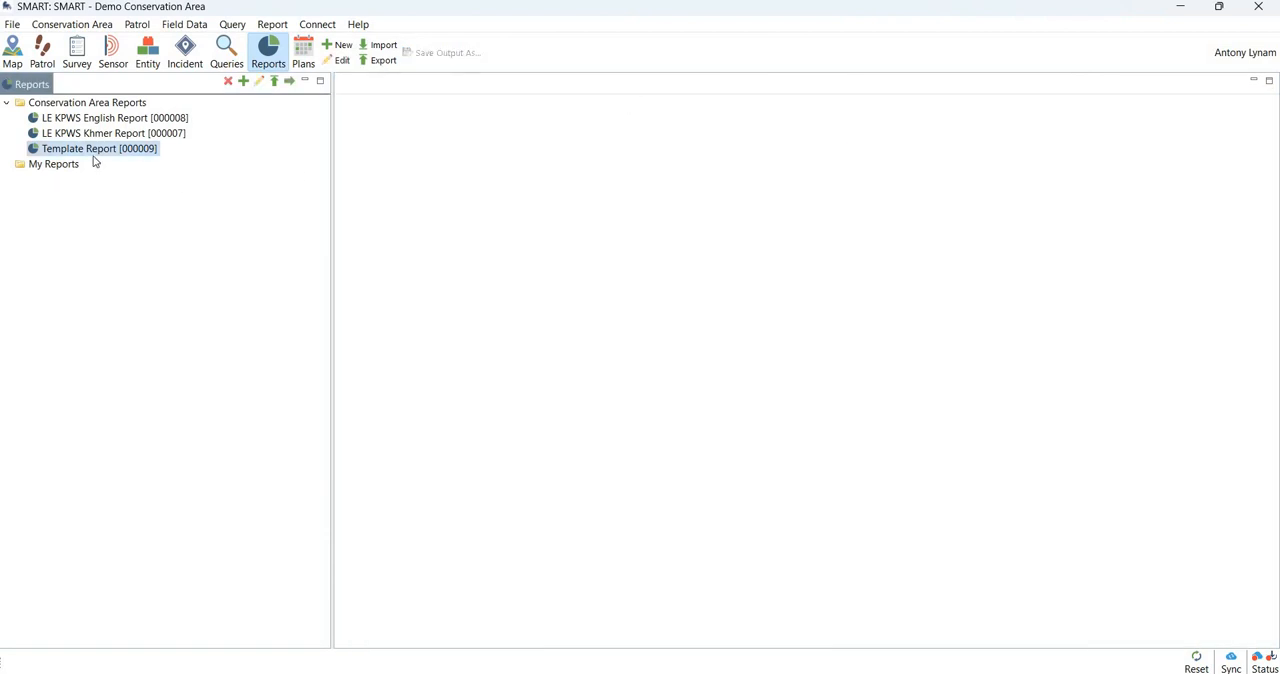
- Examine the export formats offered for the Template Report, including docx, html and Report Definition, and cancel the export
{"action": "right_click", "coordinate": [105, 148]}
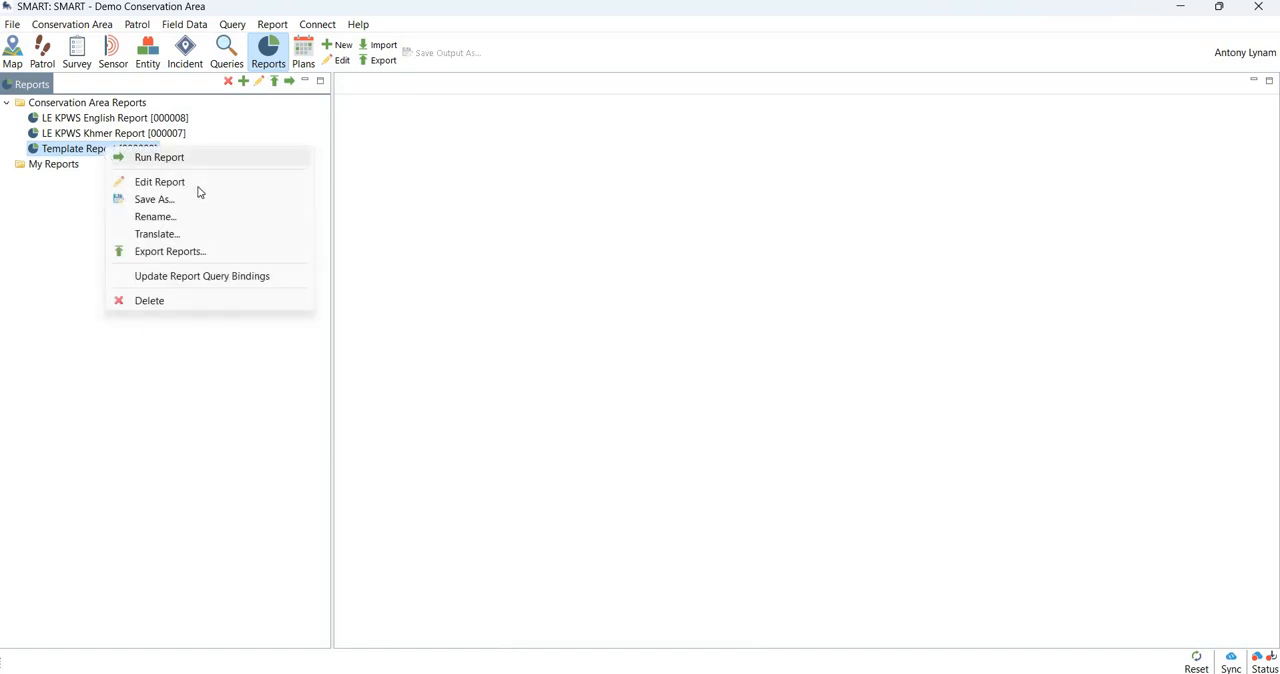
{"action": "left_click", "coordinate": [170, 252]}
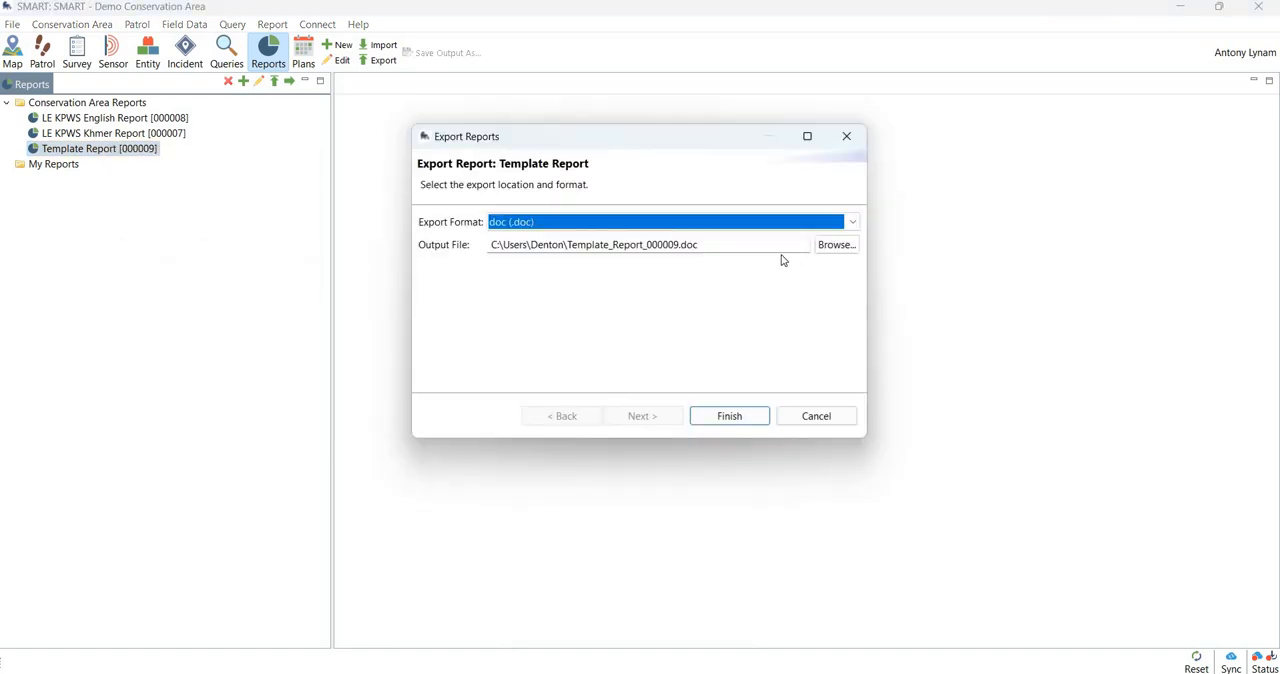
{"action": "left_click", "coordinate": [851, 223]}
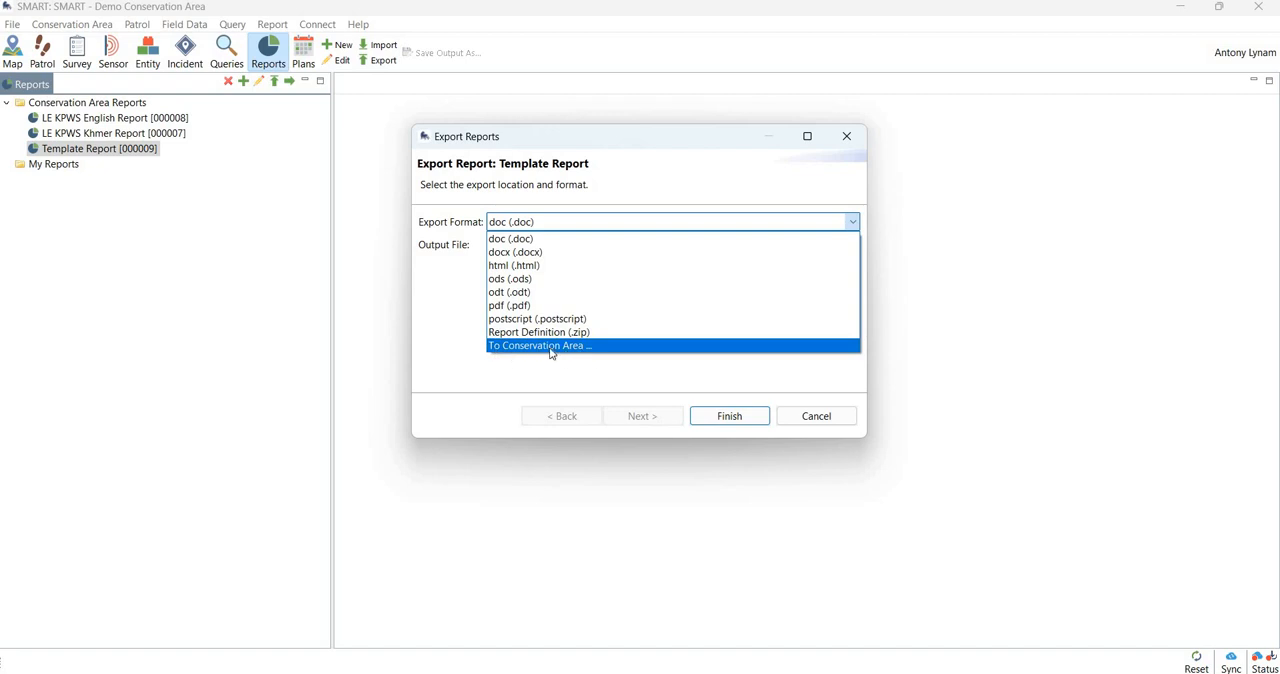
{"action": "left_click", "coordinate": [466, 286]}
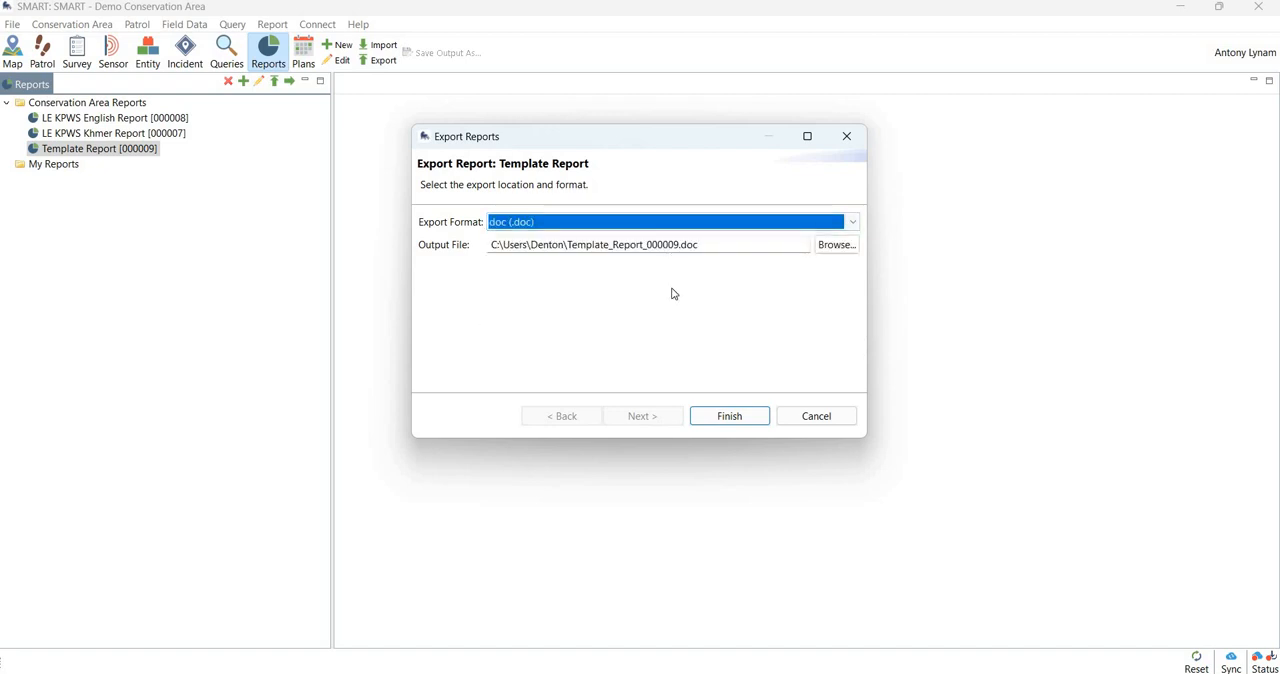
{"action": "left_click", "coordinate": [836, 417]}
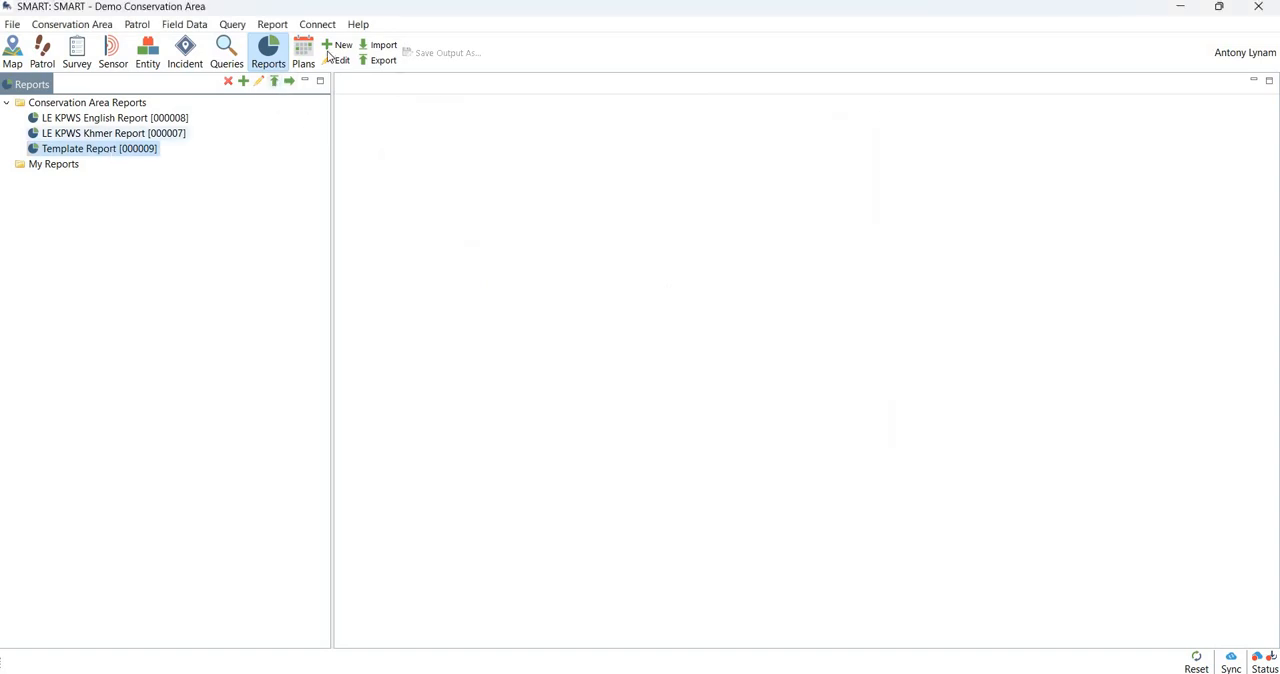
- Set up an export of the Template Report in pdf format with the Desktop as output location
{"action": "left_click", "coordinate": [274, 87]}
{"action": "left_click", "coordinate": [571, 225]}
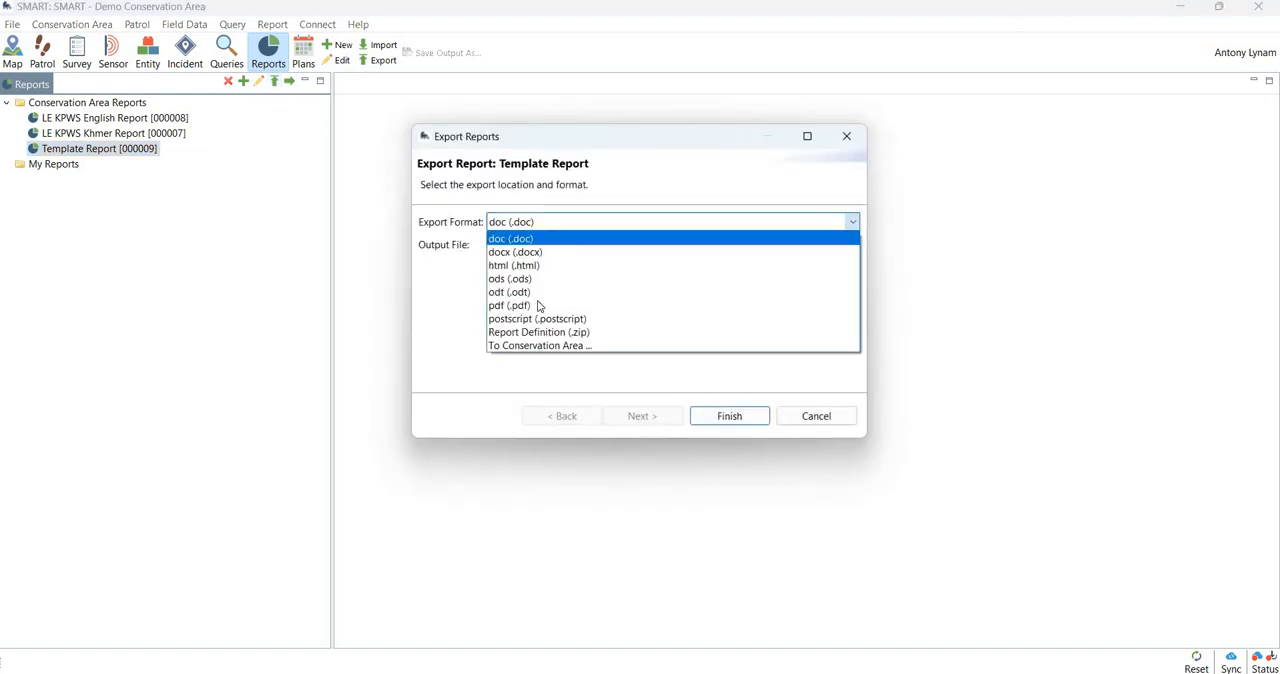
{"action": "left_click", "coordinate": [677, 309]}
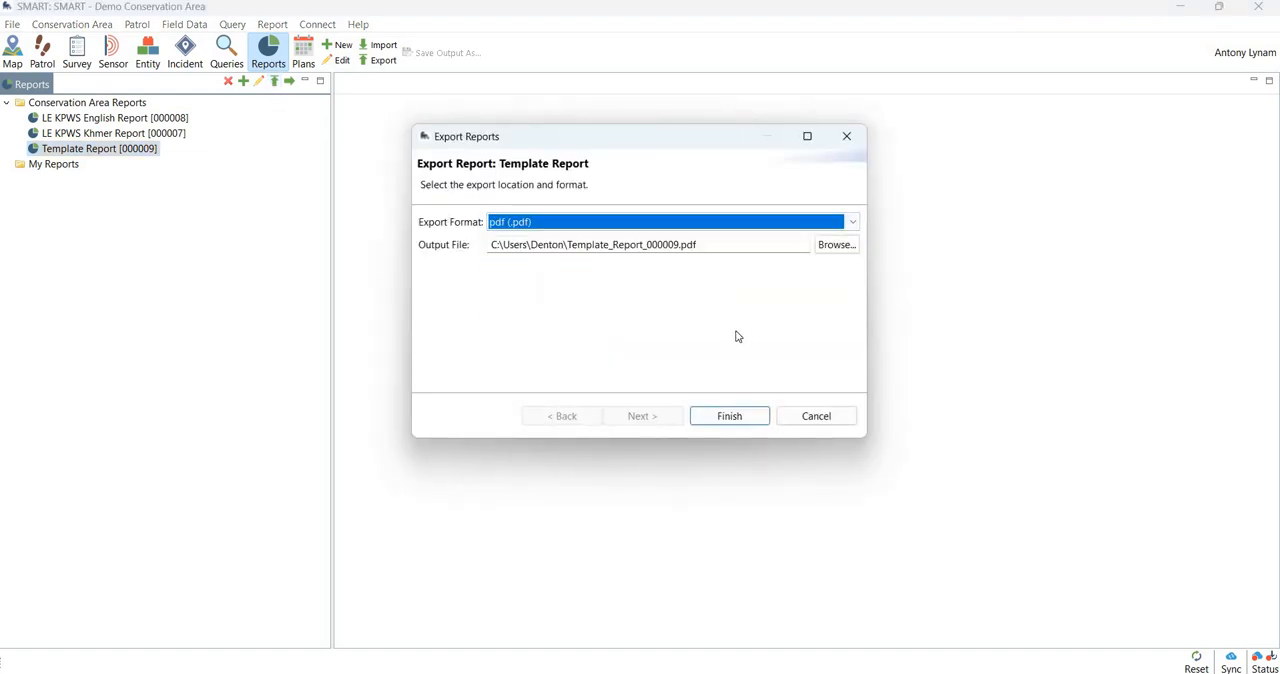
{"action": "left_click", "coordinate": [830, 246]}
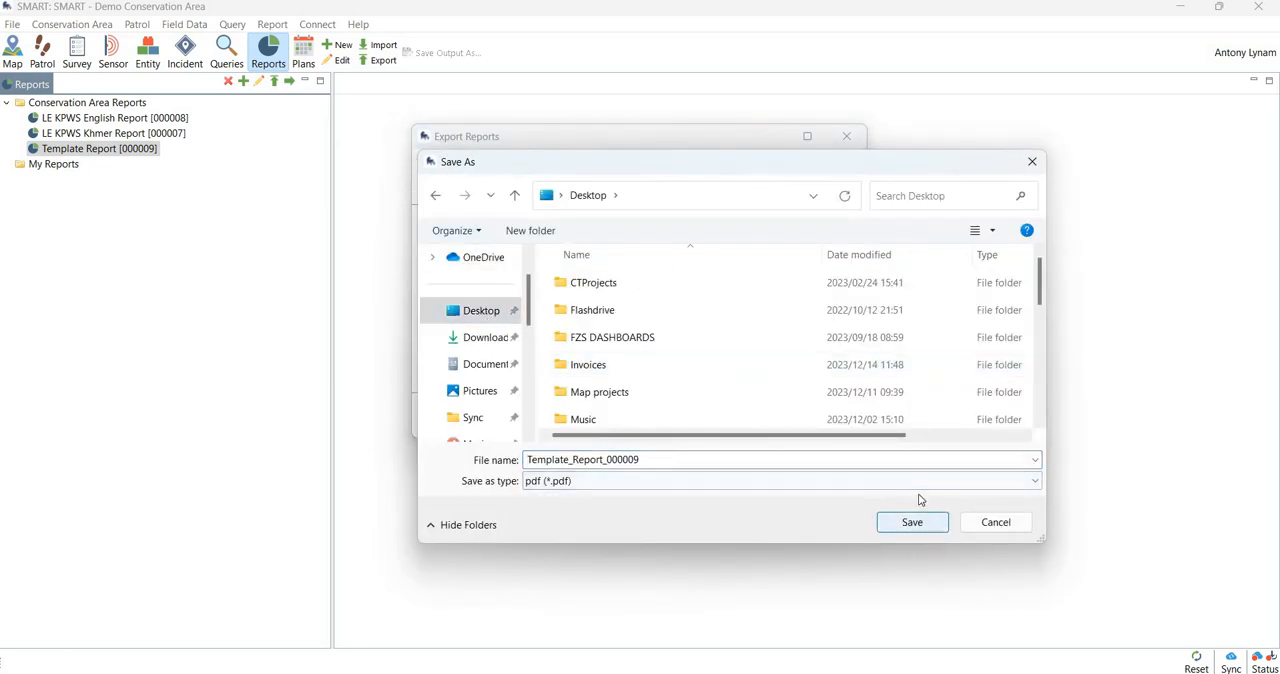
{"action": "left_click", "coordinate": [912, 520]}
- Run the report export with the date range All Dates and dismiss the completion message
{"action": "left_click", "coordinate": [731, 418]}
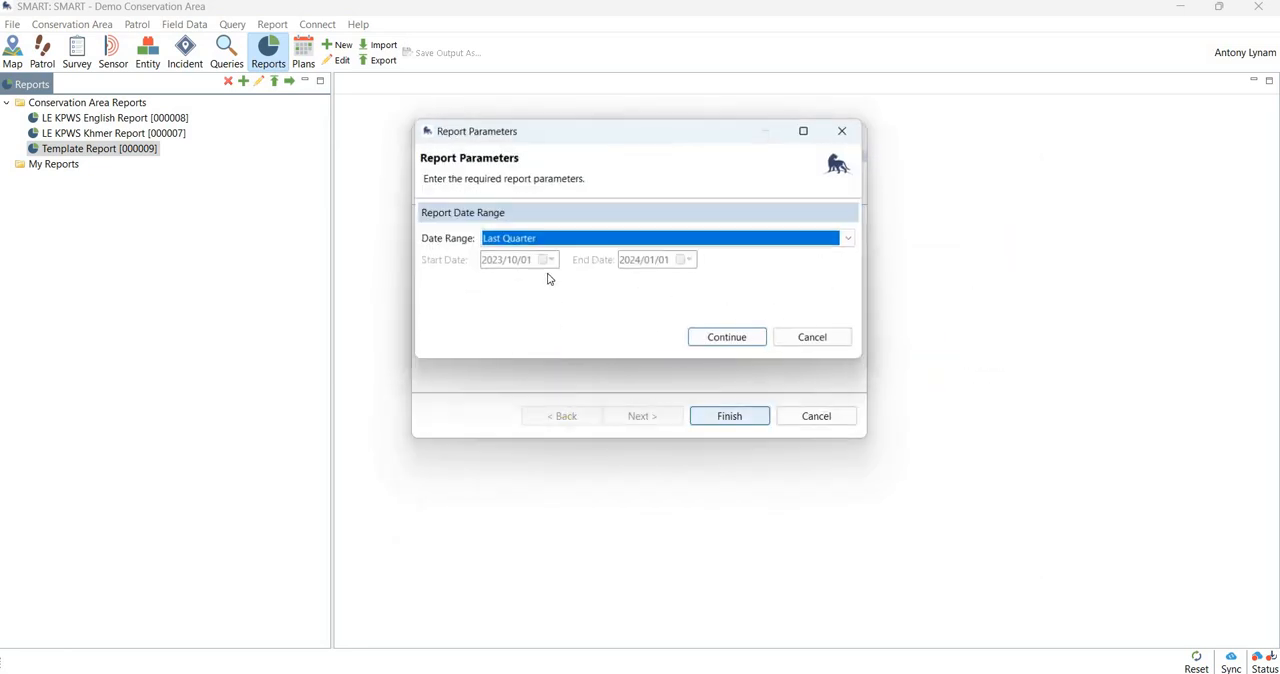
{"action": "left_click", "coordinate": [800, 243]}
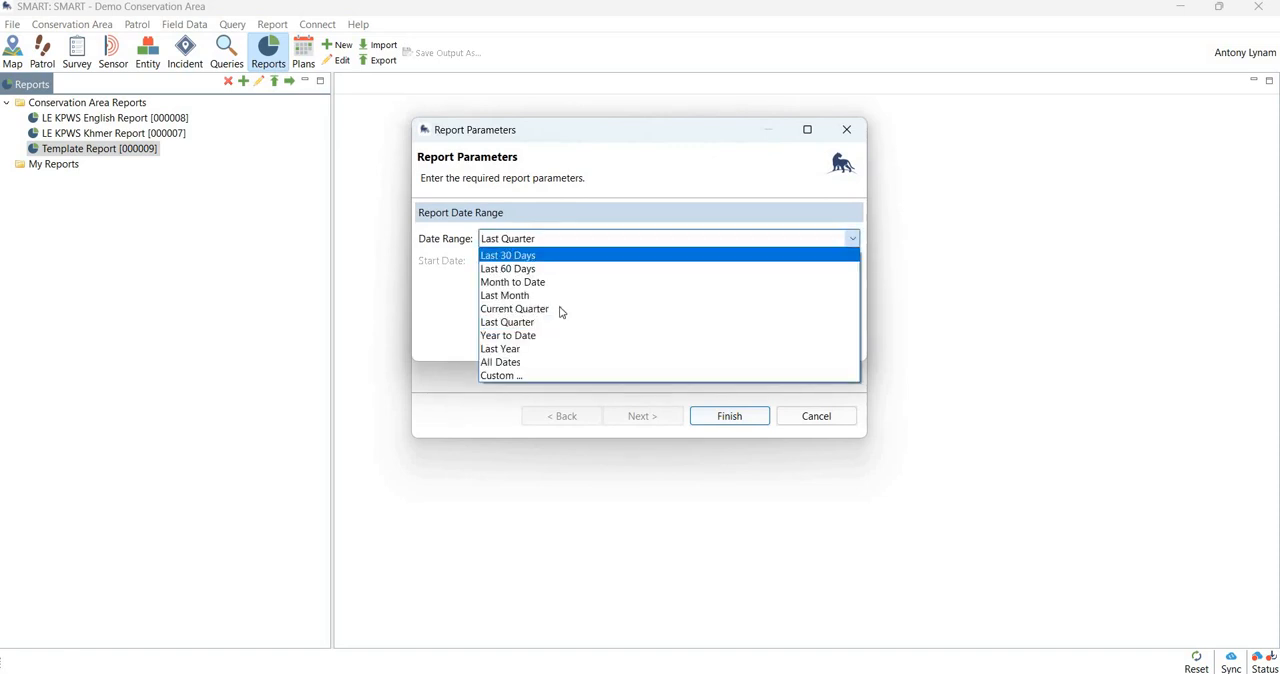
{"action": "left_click", "coordinate": [734, 359]}
{"action": "left_click", "coordinate": [730, 340]}
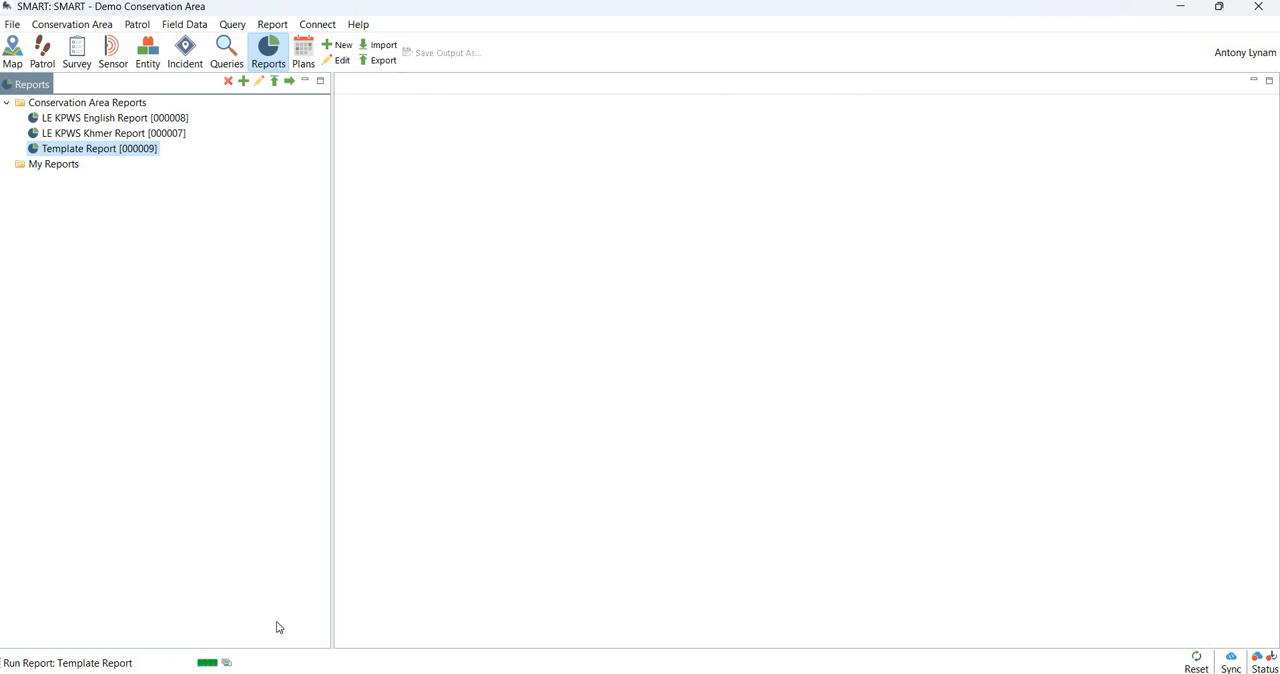
{"action": "left_click", "coordinate": [816, 356]}
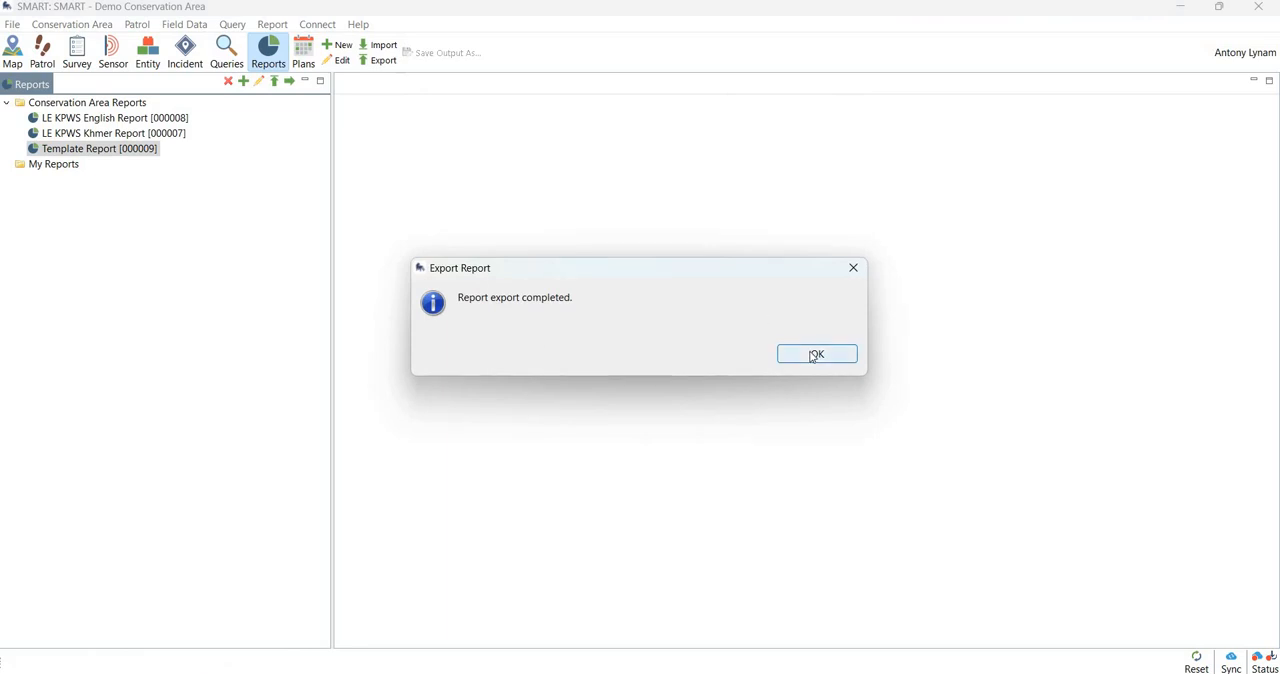
- Switch to the Windows desktop and open the exported Template_Report_000009 PDF
{"action": "left_click", "coordinate": [1181, 8]}
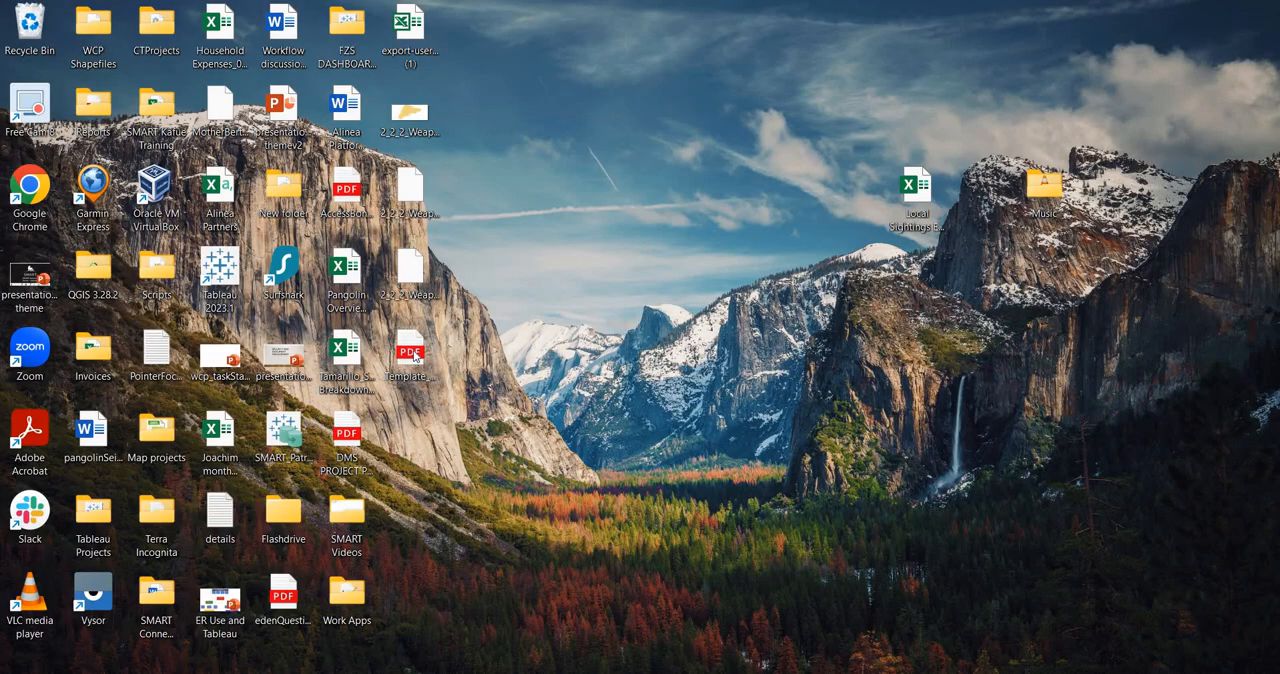
{"action": "double_click", "coordinate": [412, 354]}
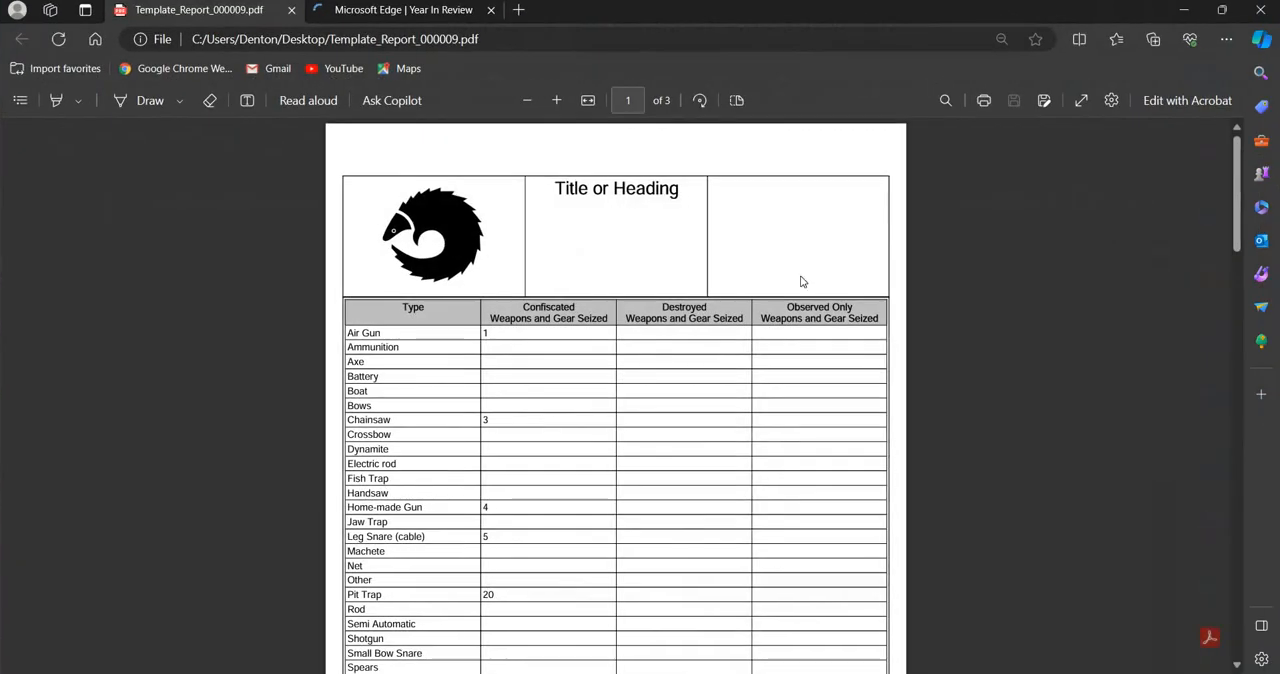
- Close the extra Year In Review tab, review the weapons and gear tables across the exported PDF's pages, and close the browser to return to SMART
{"action": "left_click", "coordinate": [491, 10]}
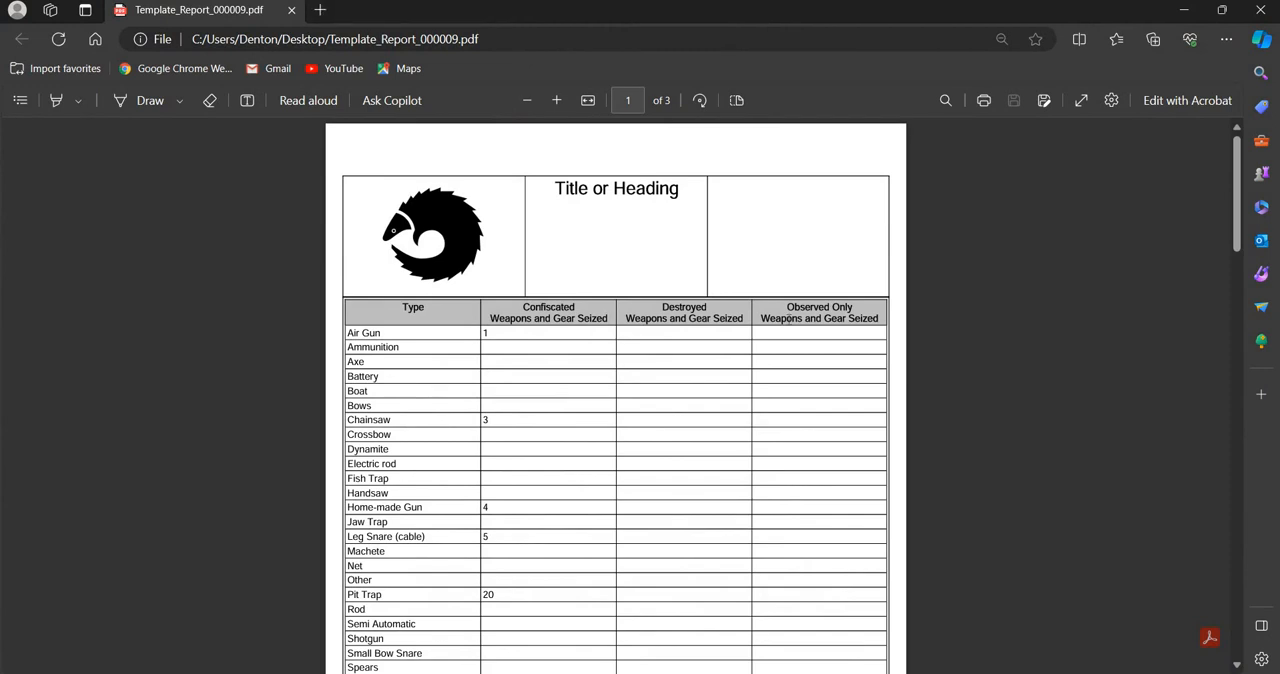
{"action": "scroll", "coordinate": [785, 324], "scroll_direction": "down", "scroll_amount": 1}
{"action": "scroll", "coordinate": [785, 324], "scroll_direction": "down", "scroll_amount": 20}
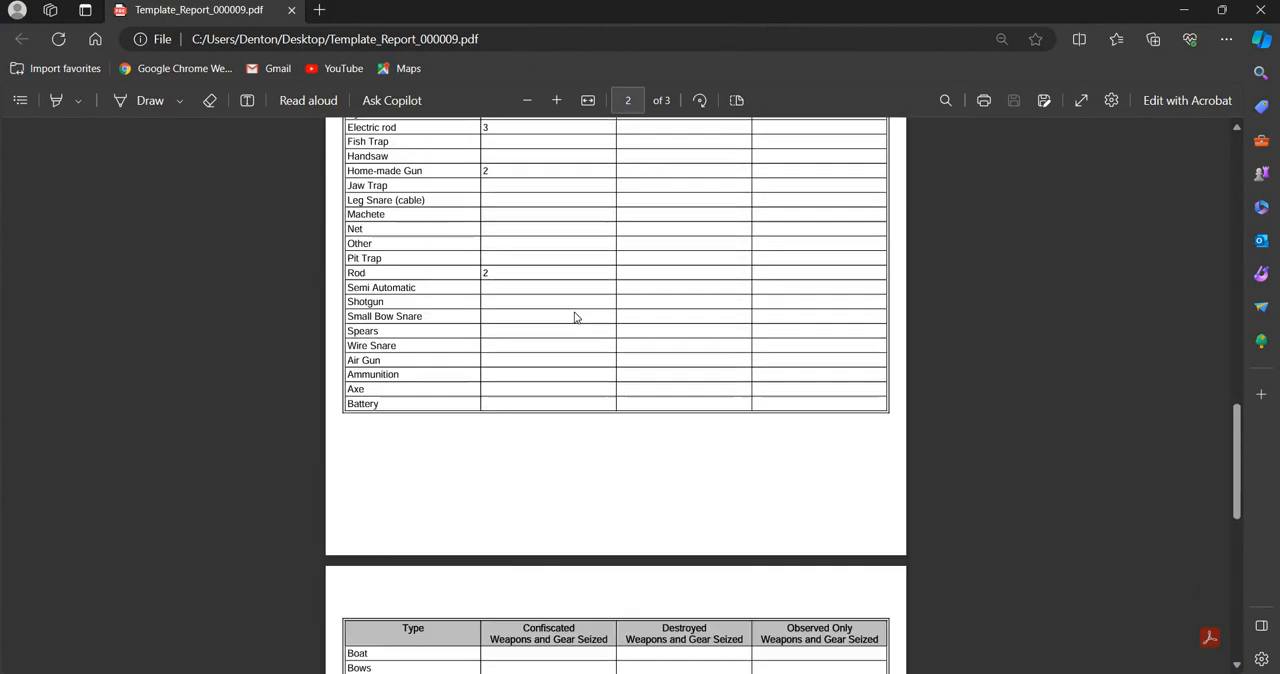
{"action": "scroll", "coordinate": [570, 415], "scroll_direction": "down", "scroll_amount": 1}
{"action": "scroll", "coordinate": [593, 423], "scroll_direction": "up", "scroll_amount": 8}
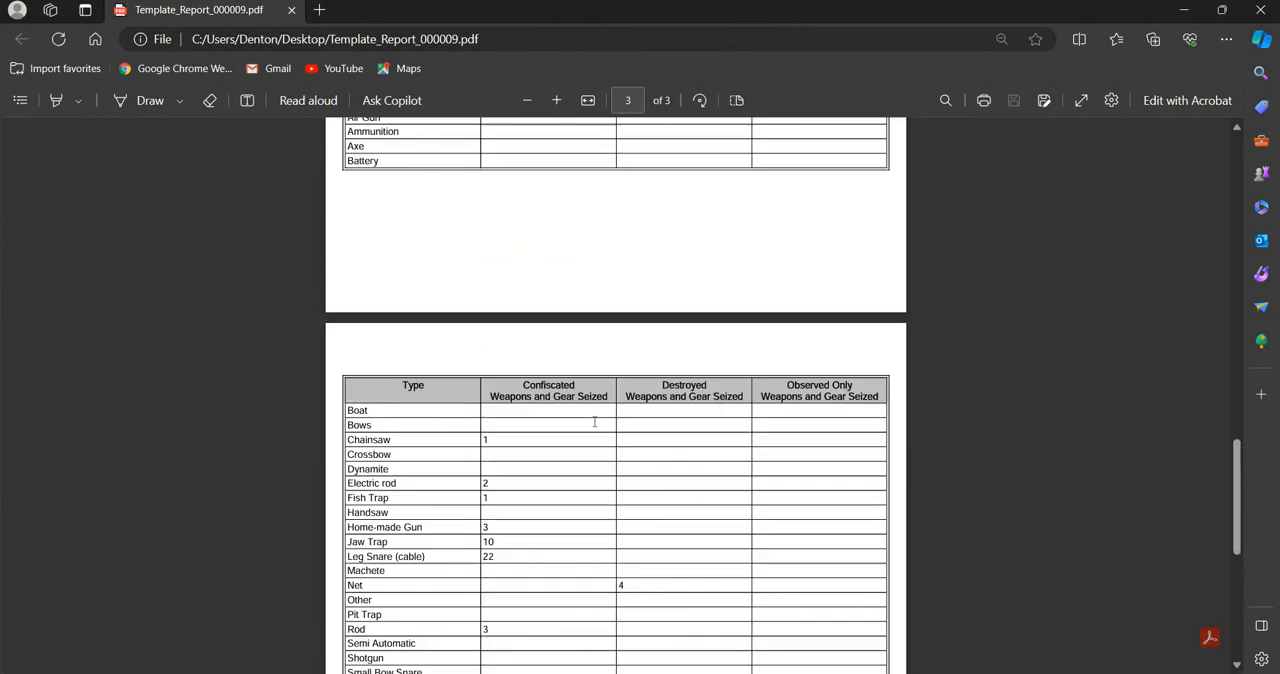
{"action": "scroll", "coordinate": [1100, 137], "scroll_direction": "up", "scroll_amount": 6}
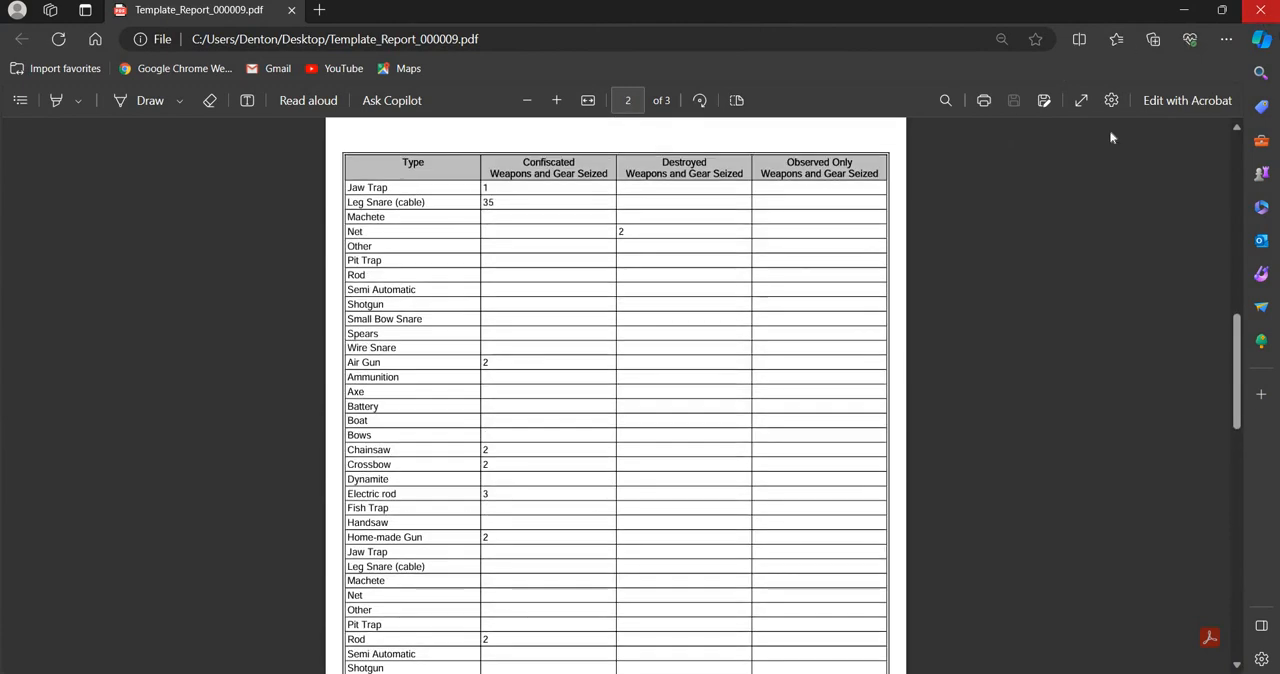
{"action": "left_click", "coordinate": [1260, 10]}
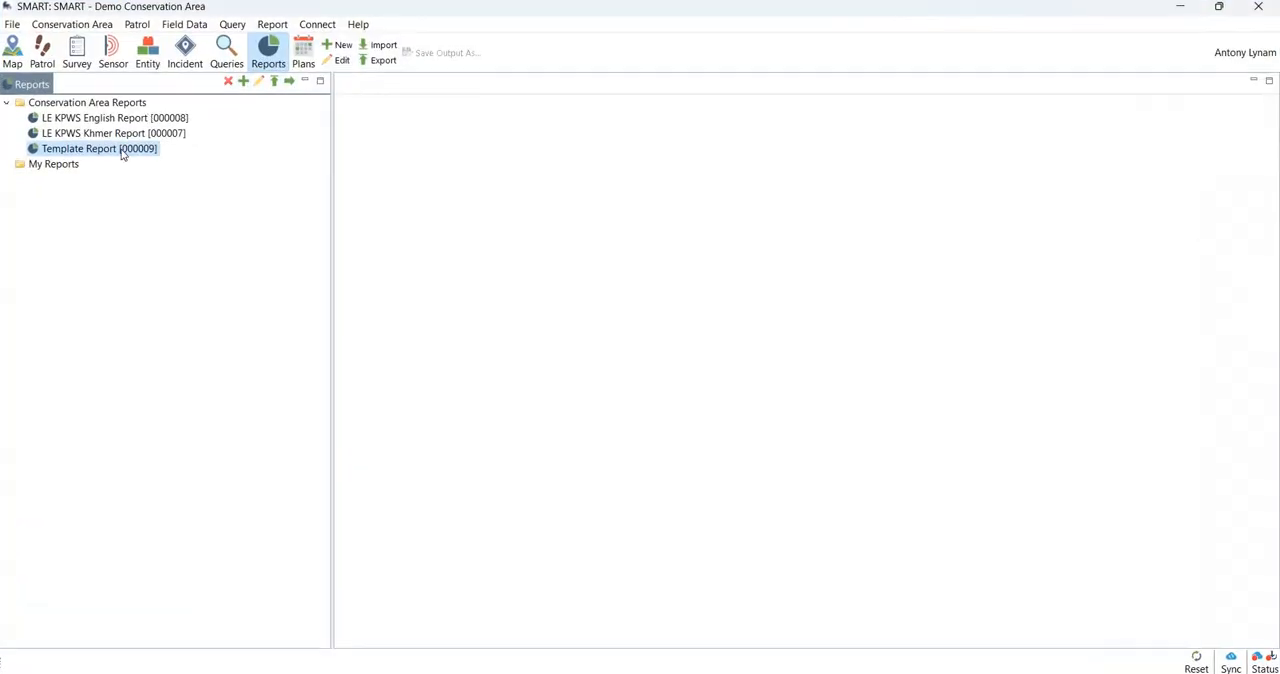
- Reopen the export settings for the Template Report, review the list of available output formats, and cancel without exporting
{"action": "right_click", "coordinate": [122, 150]}
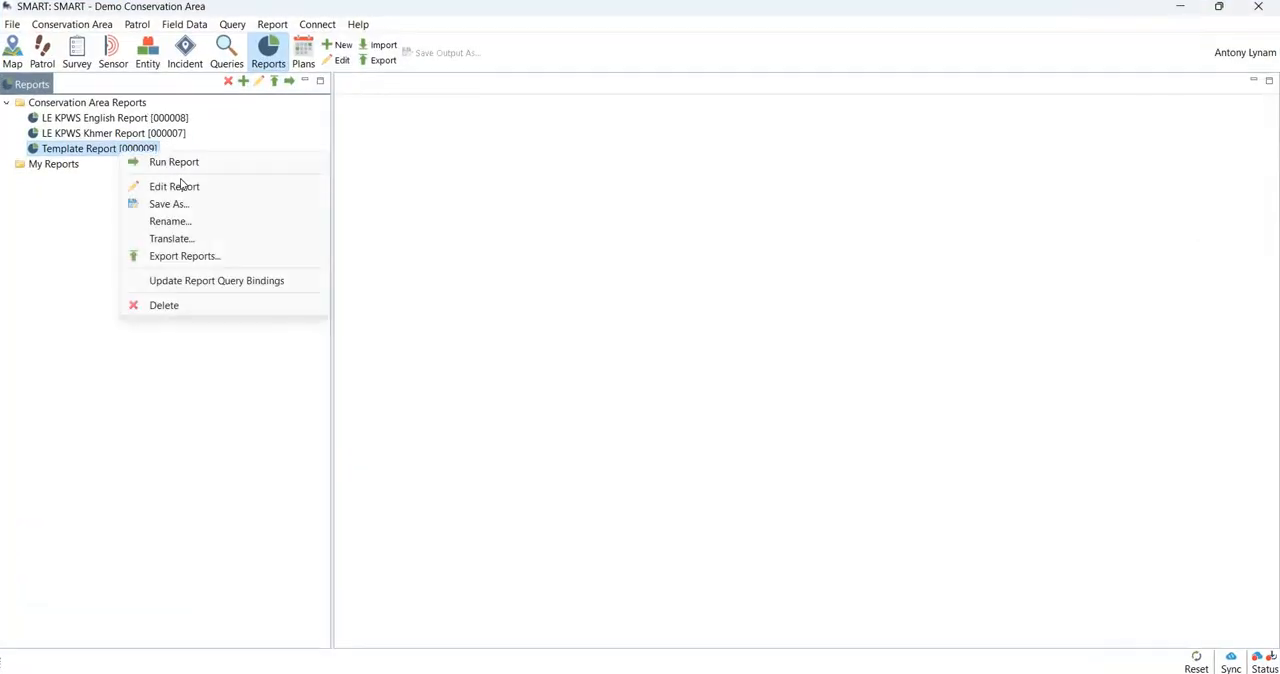
{"action": "left_click", "coordinate": [188, 258]}
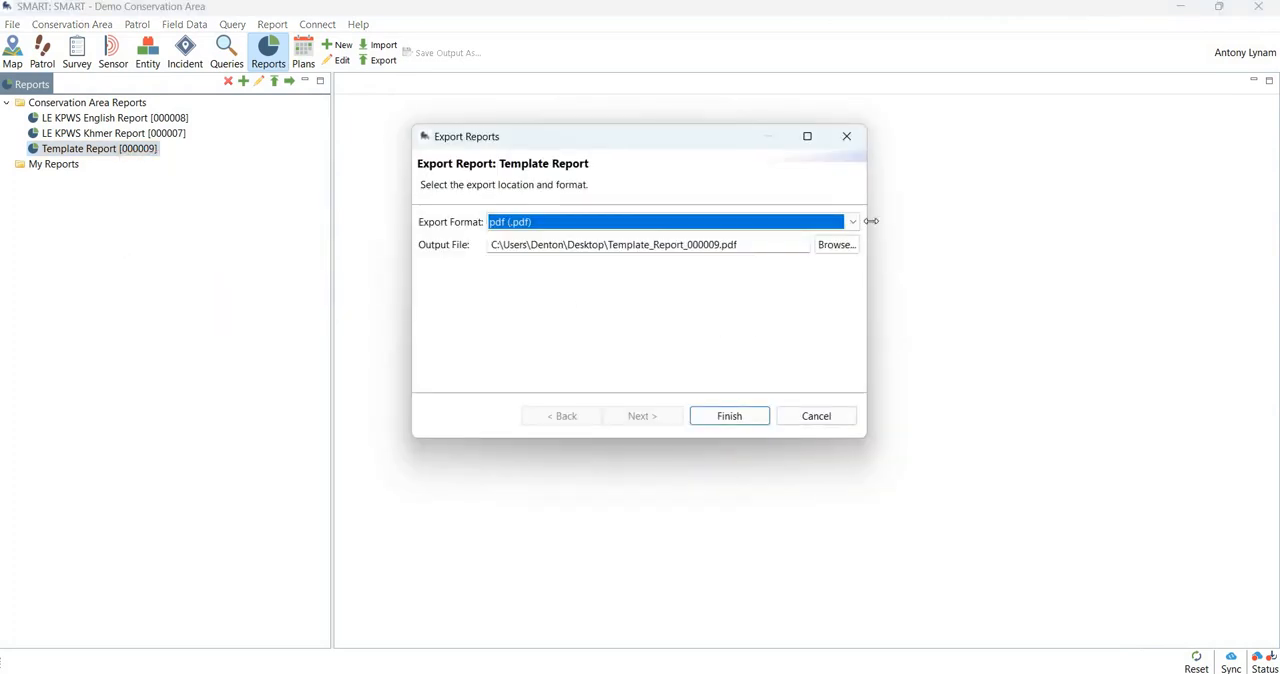
{"action": "left_click", "coordinate": [560, 222]}
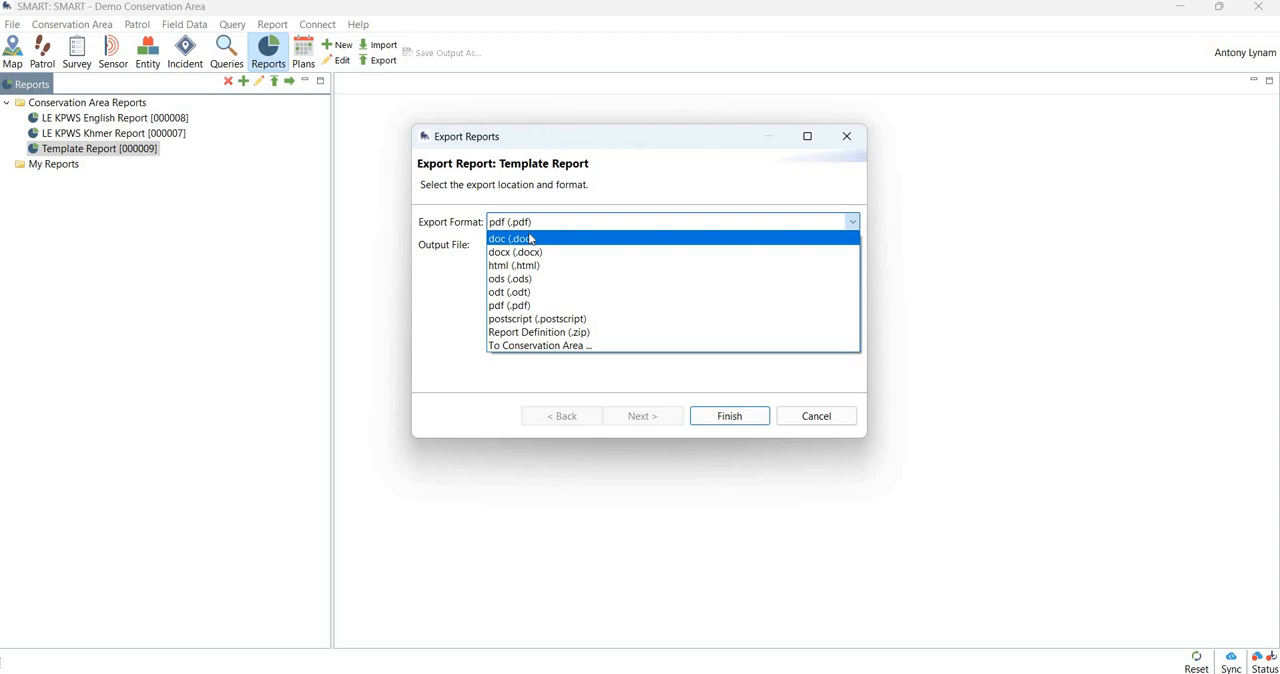
{"action": "left_click", "coordinate": [455, 255]}
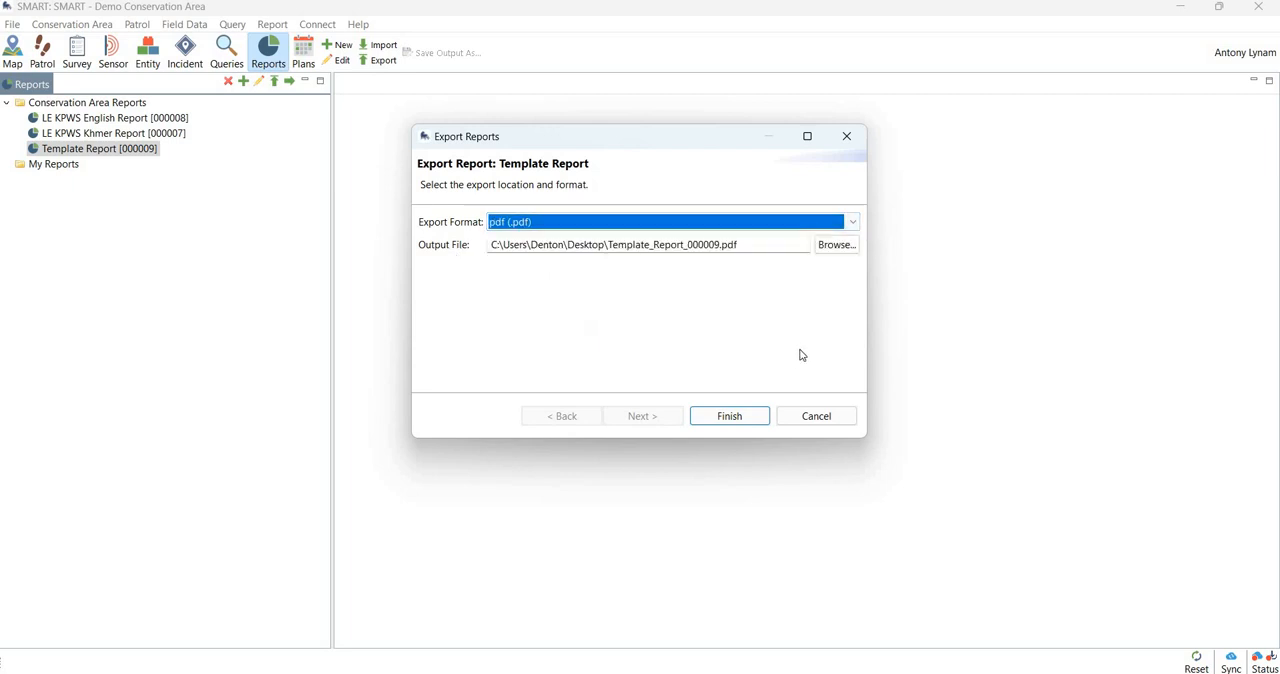
{"action": "left_click", "coordinate": [808, 415]}
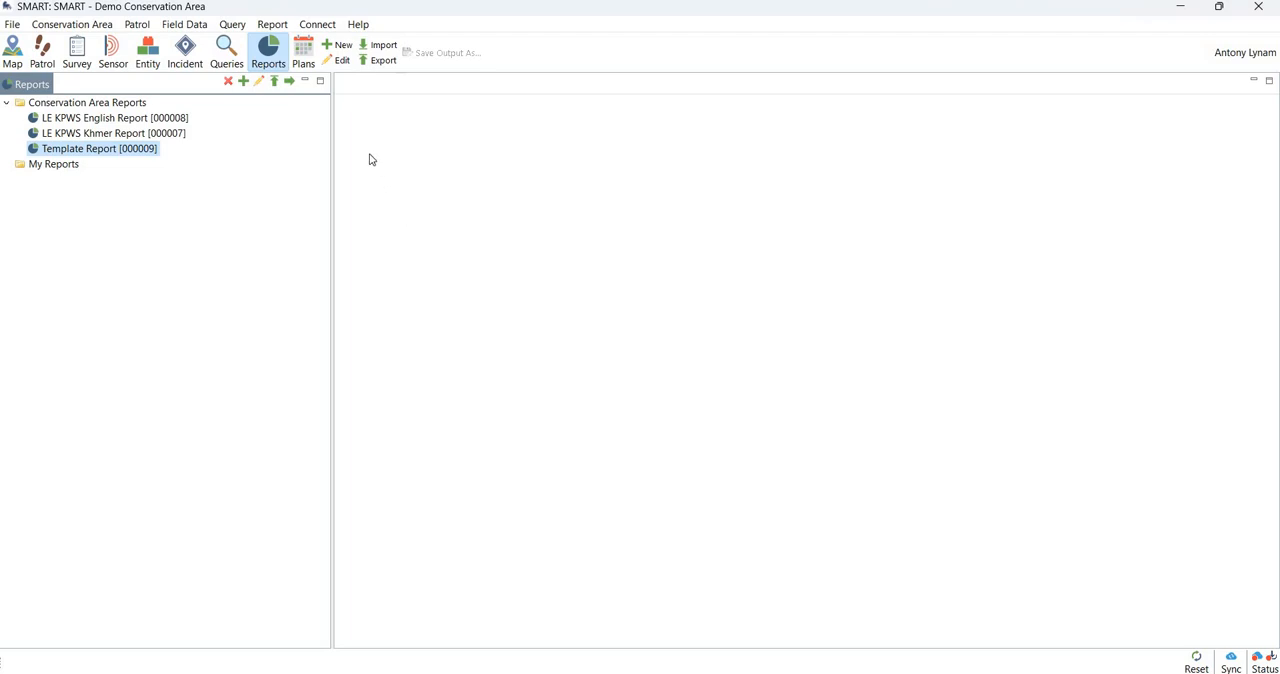